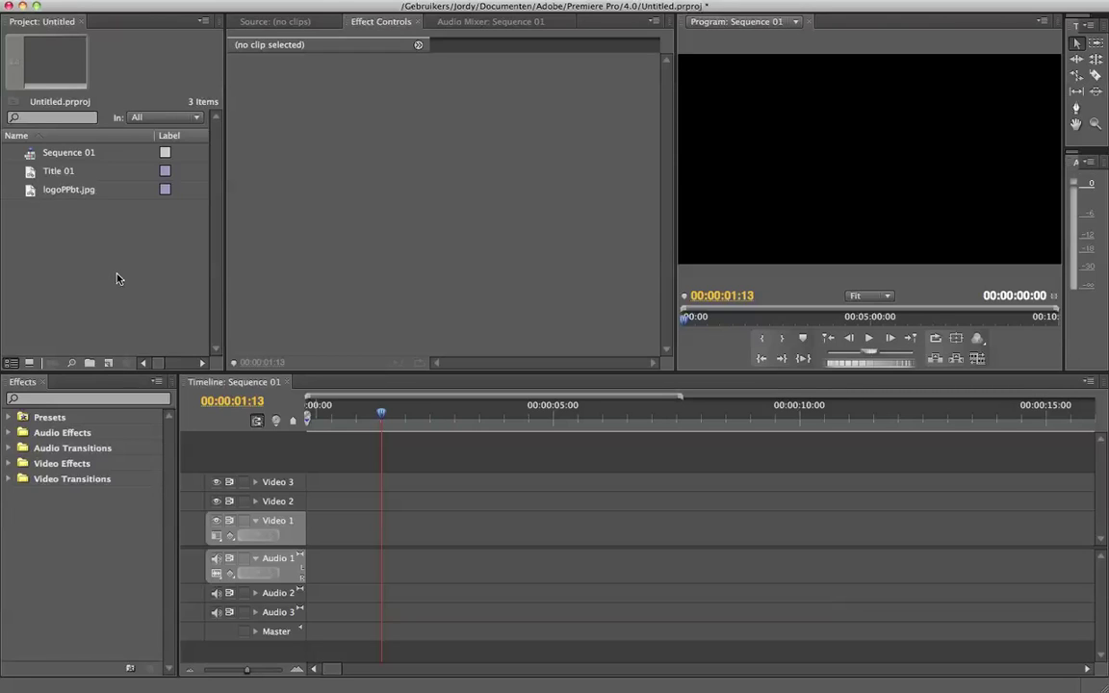
# - Place the Title 01 still at the very start of the Video 1 track
pyautogui.click(99, 257)
pyautogui.click(32, 172)
pyautogui.moveTo(32, 171); pyautogui.dragTo(310, 547)
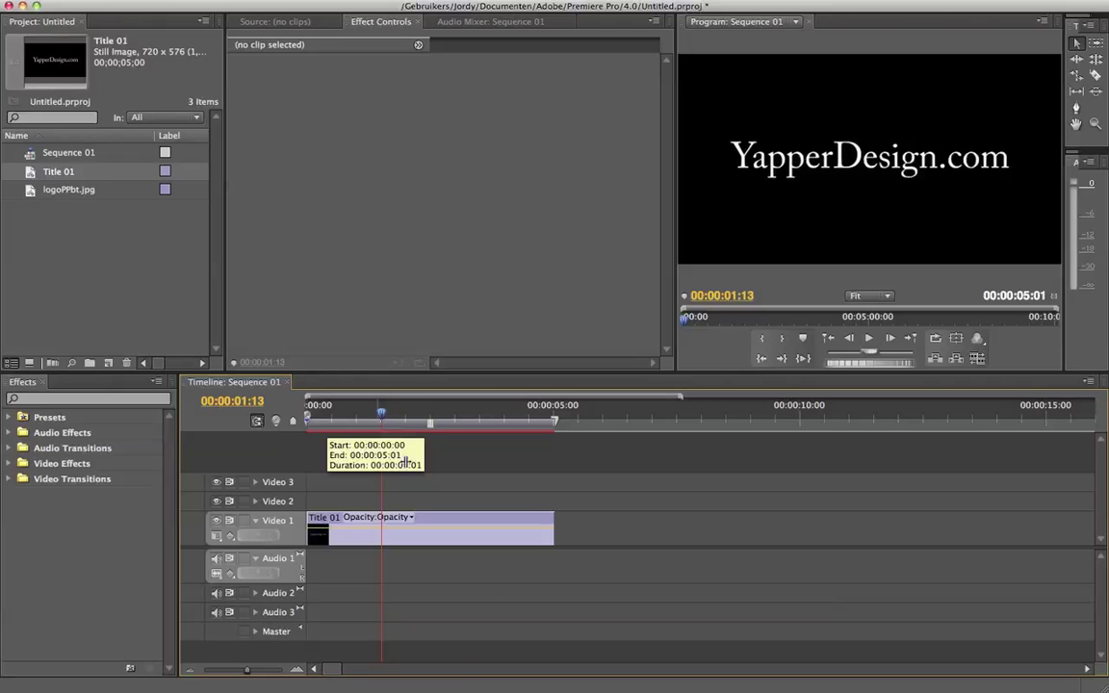
# - Select the Title 01 clip on the timeline and expand its Motion effect parameters
pyautogui.click(405, 524)
pyautogui.moveTo(380, 421); pyautogui.dragTo(372, 421)
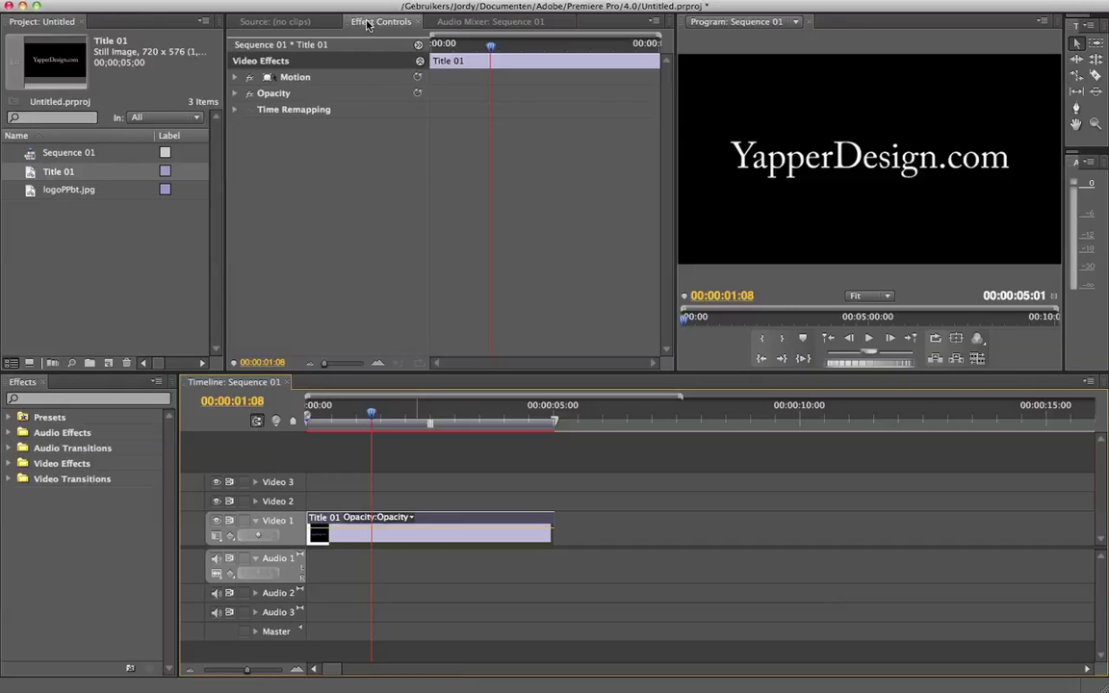
pyautogui.click(235, 77)
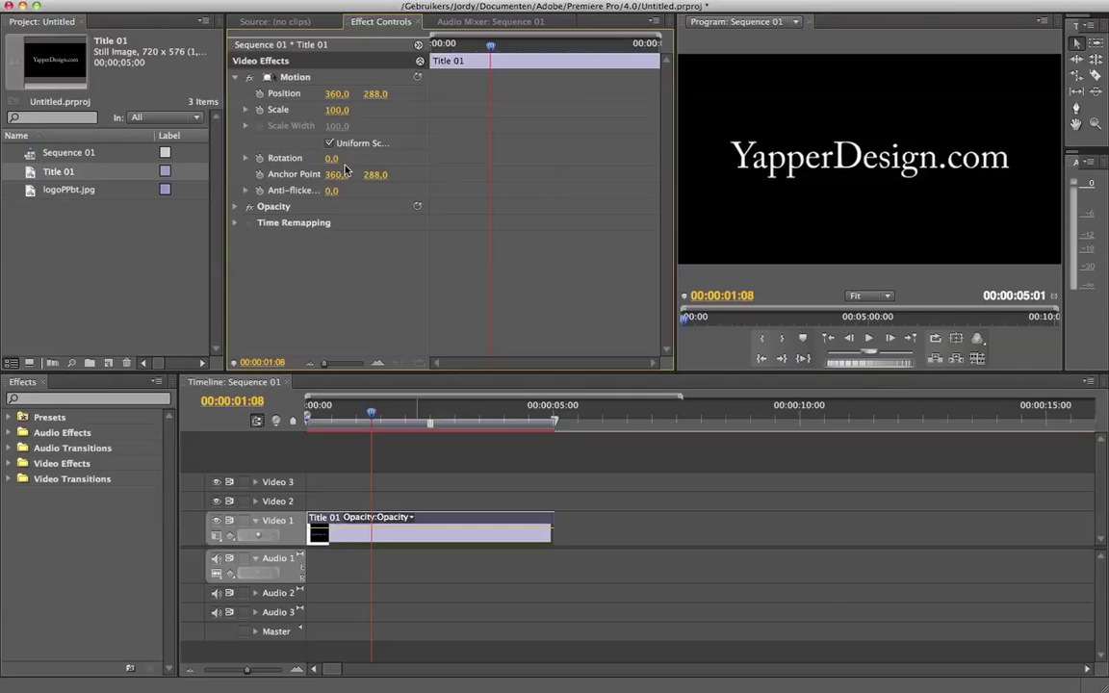
pyautogui.click(461, 45)
pyautogui.moveTo(461, 45); pyautogui.dragTo(499, 45)
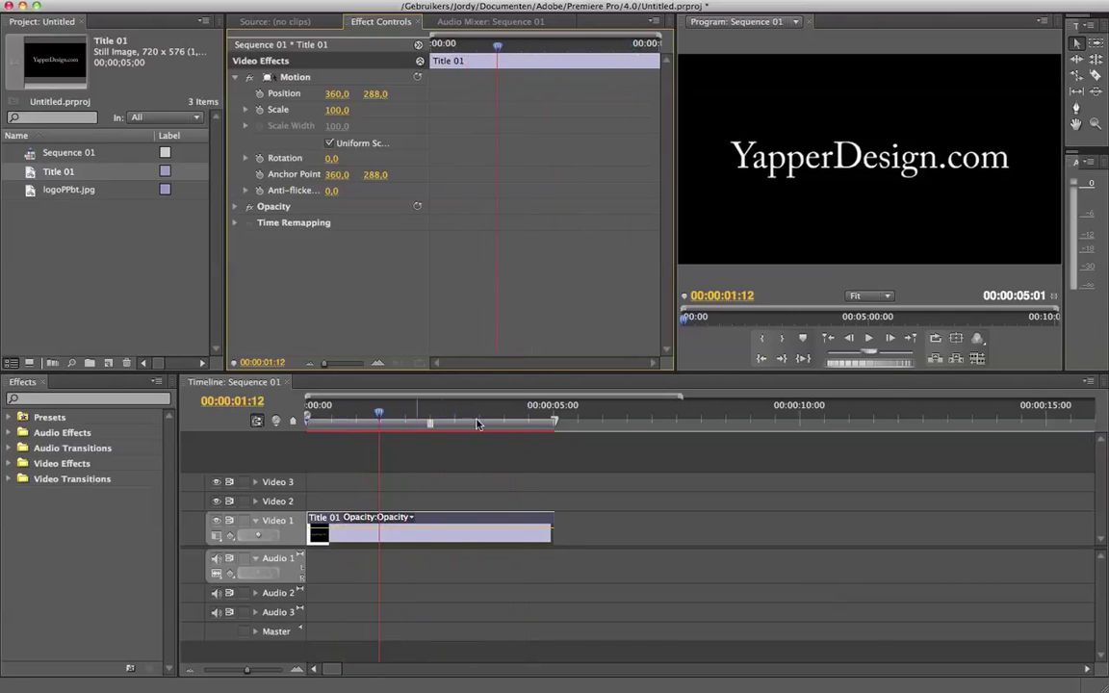
pyautogui.click(519, 46)
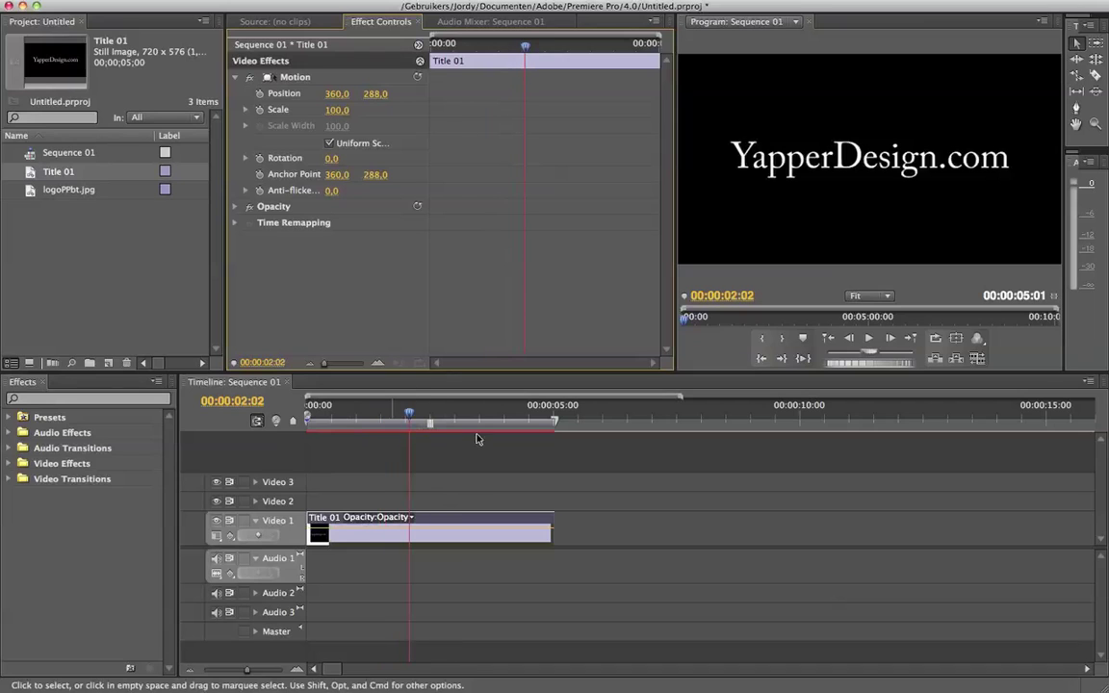
# - Enable Scale animation on the title with a keyframe of 100 at 00:00:00:00
pyautogui.press('Left')
pyautogui.press('Left')
pyautogui.press('Left')
pyautogui.press('Left')
pyautogui.press('Home')
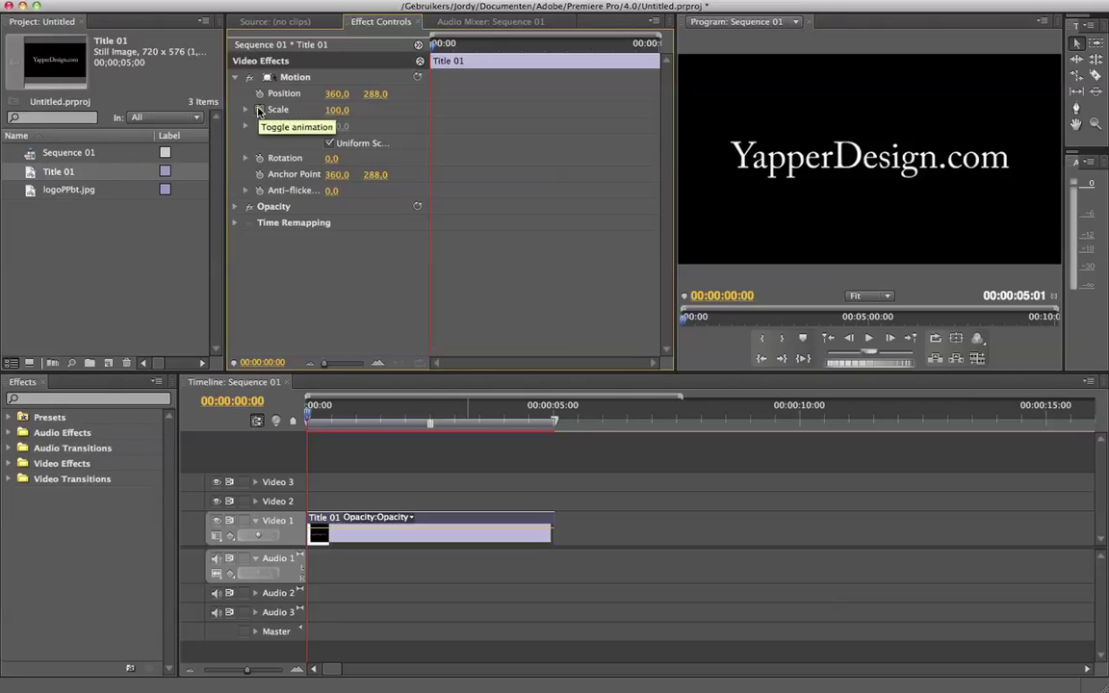
pyautogui.click(258, 110)
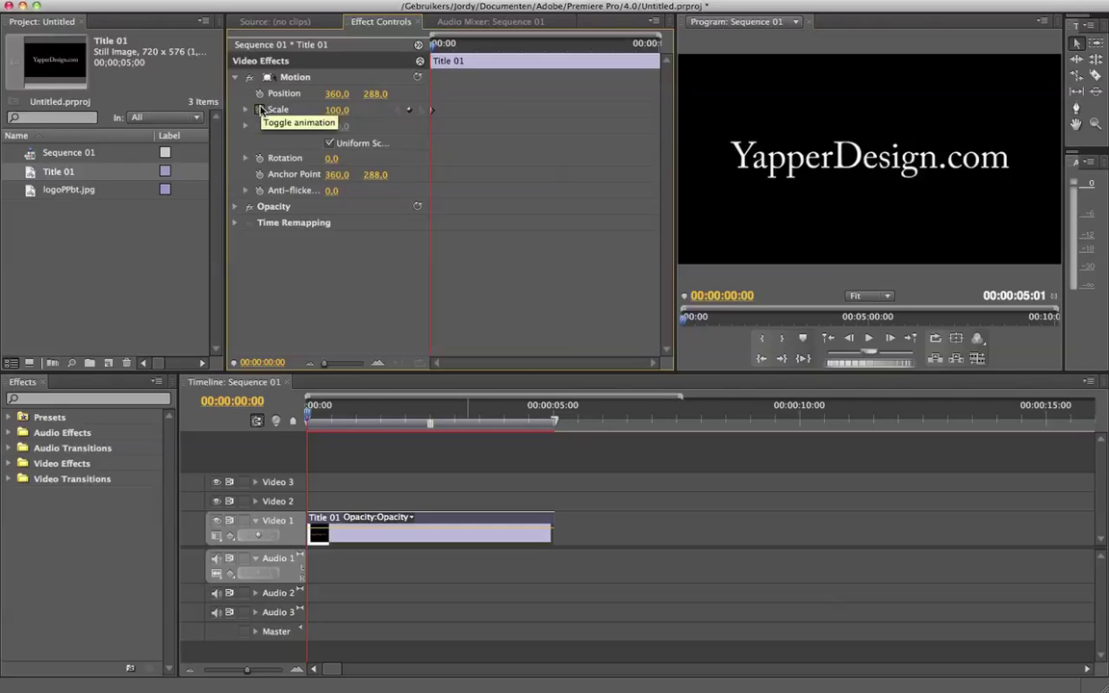
pyautogui.click(260, 110)
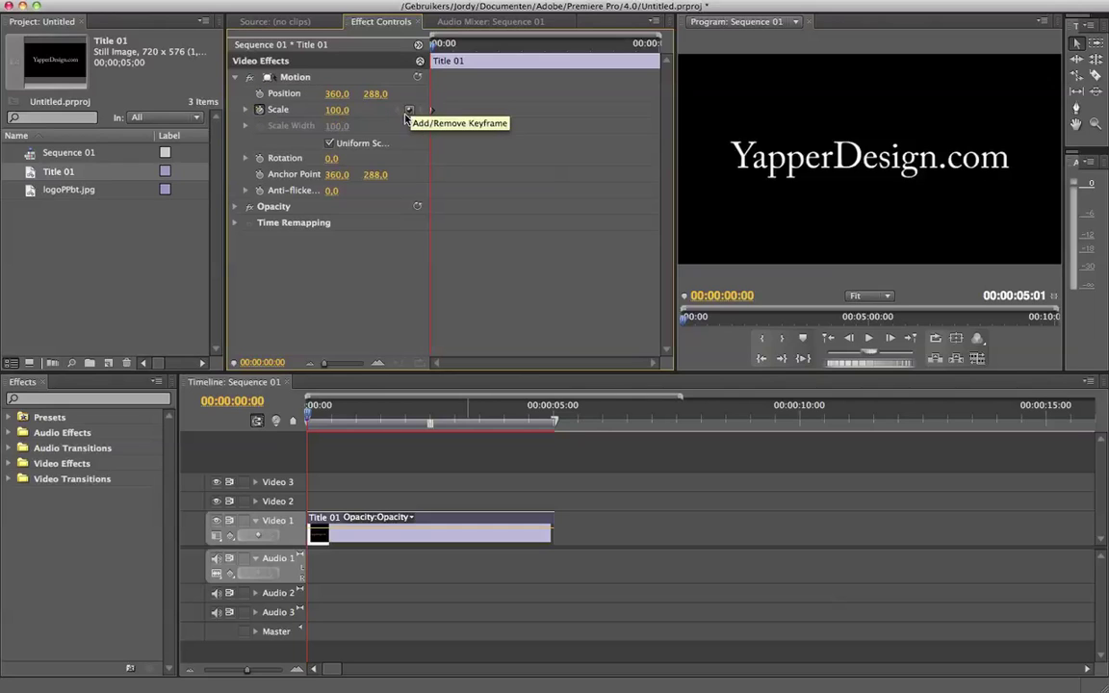
pyautogui.click(408, 111)
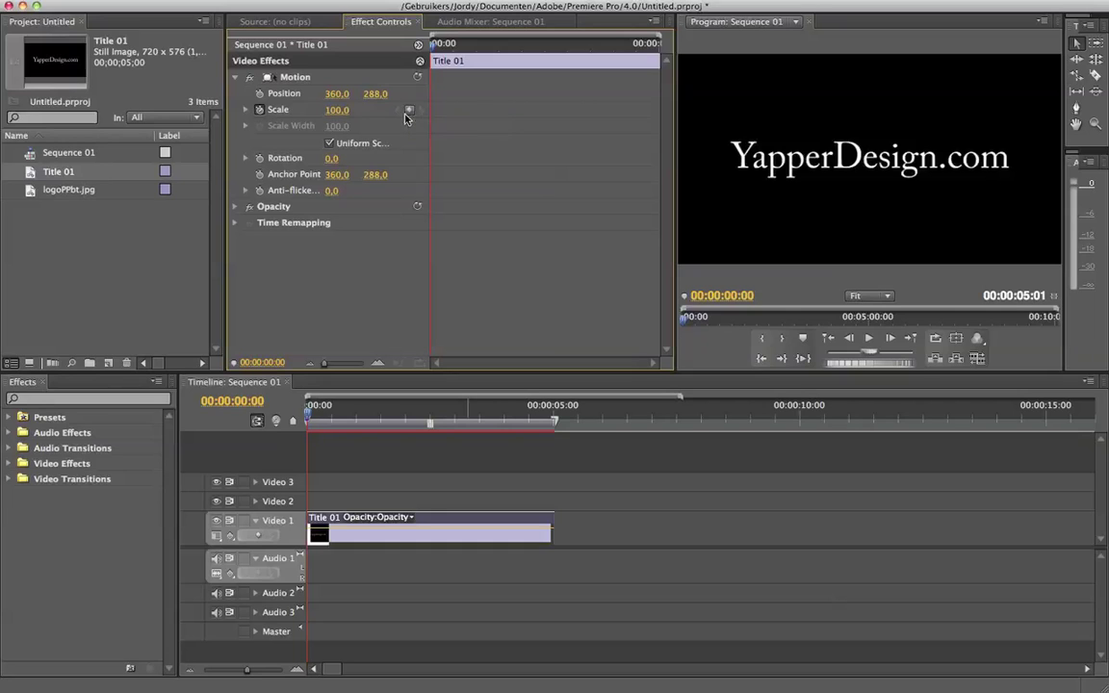
pyautogui.click(408, 110)
# - Set the title's Scale to 150 at 00:00:01:01 to create a second keyframe
pyautogui.click(442, 45)
pyautogui.moveTo(446, 48); pyautogui.dragTo(476, 46)
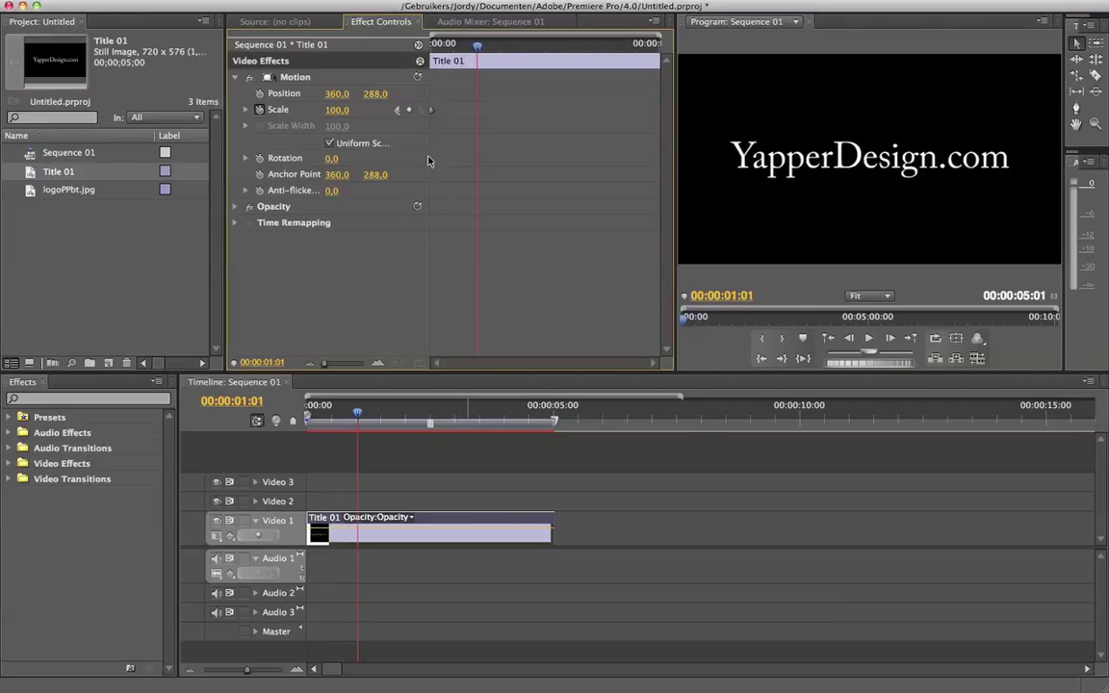
pyautogui.click(336, 111)
pyautogui.write('150')
pyautogui.press('Return')
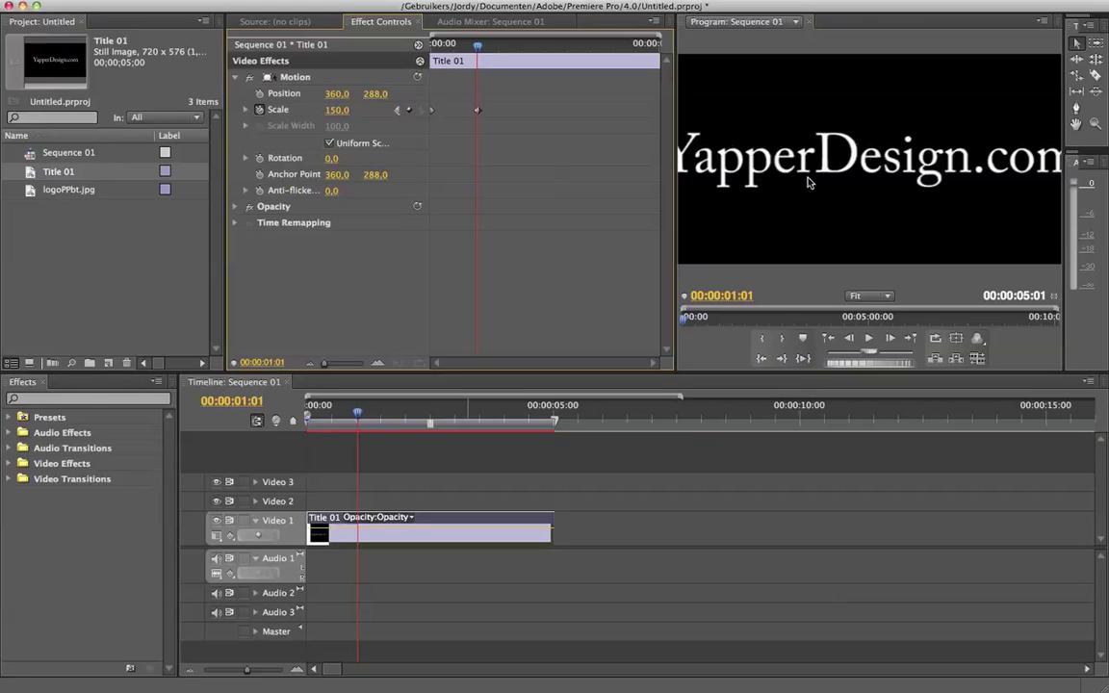
# - Remove the Scale keyframe at 00:00:01:01 and re-create it with a value of 150
pyautogui.click(478, 111)
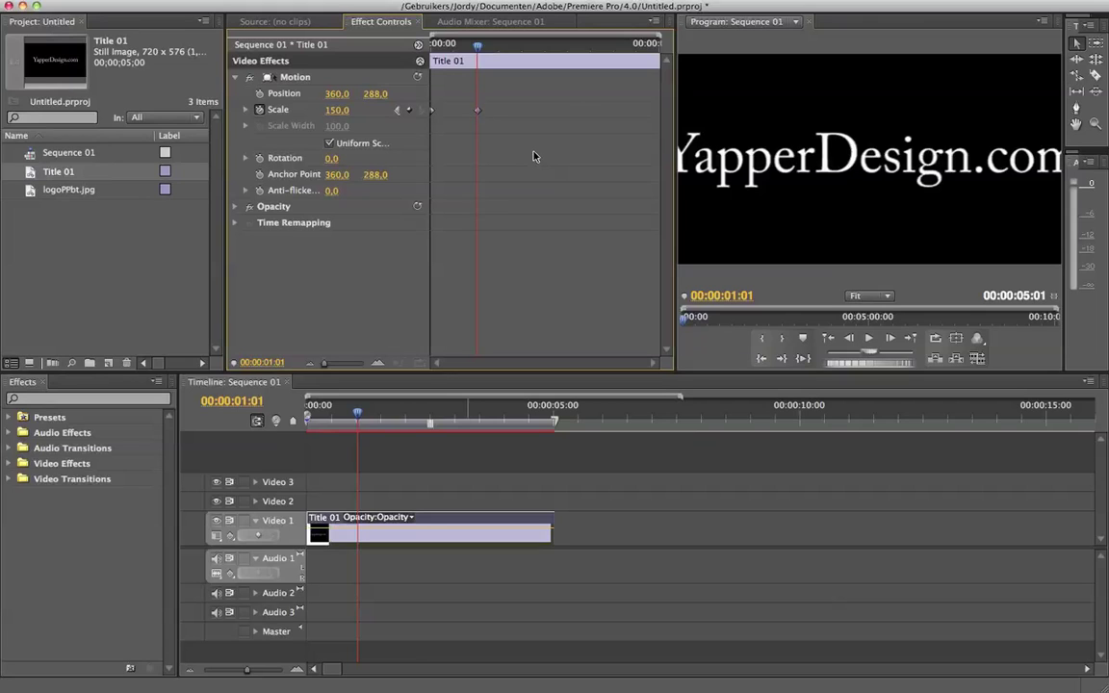
pyautogui.click(410, 111)
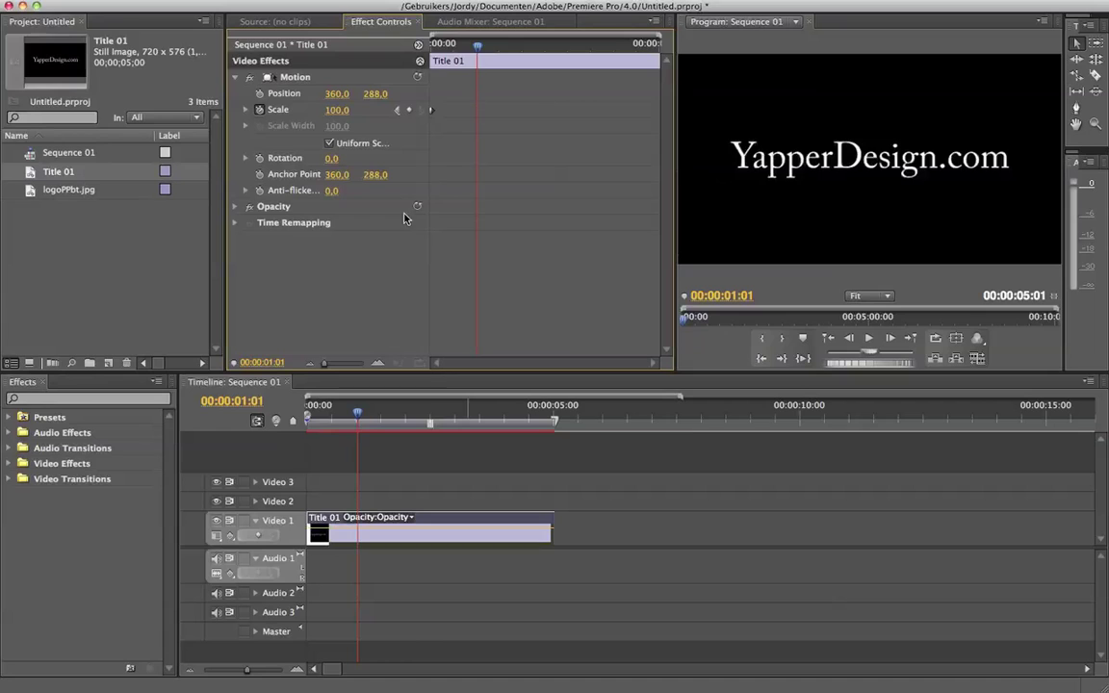
pyautogui.click(411, 111)
pyautogui.moveTo(482, 47); pyautogui.dragTo(483, 48)
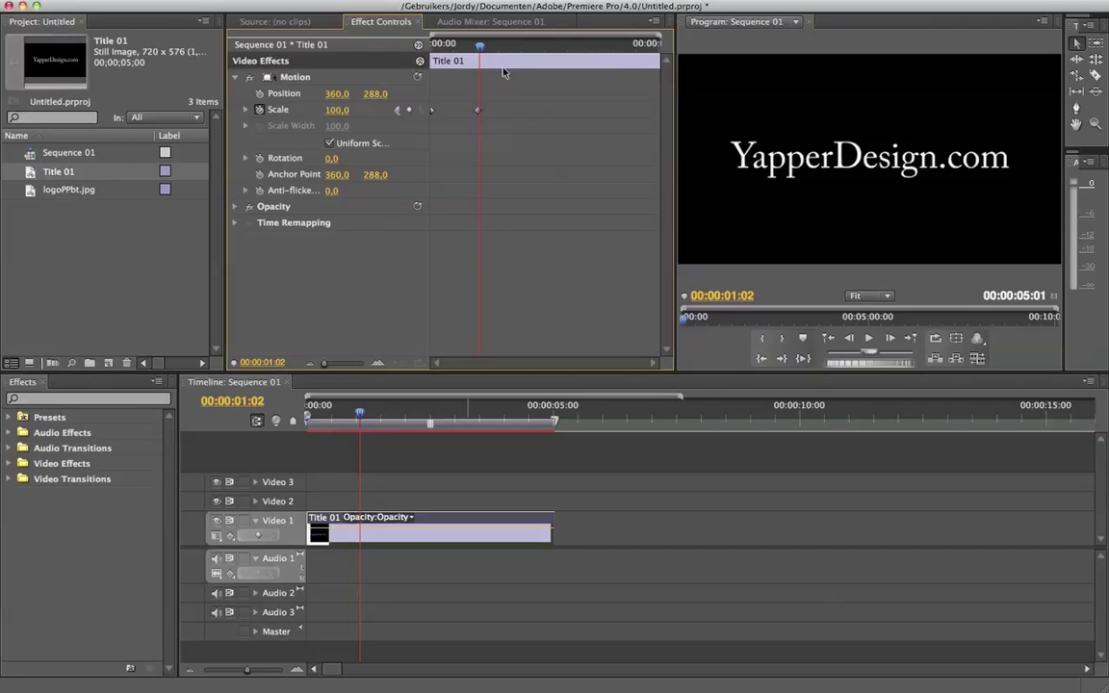
pyautogui.moveTo(481, 47); pyautogui.dragTo(479, 48)
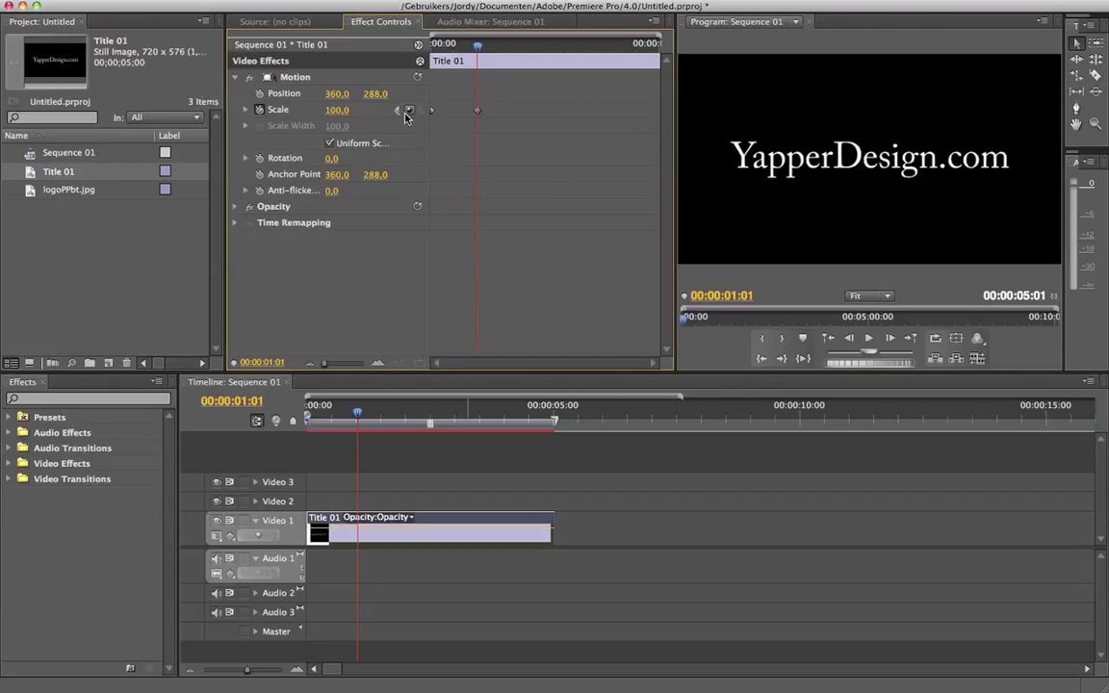
pyautogui.moveTo(349, 115); pyautogui.dragTo(397, 116)
# - Play the sequence from the start to preview the title's scale-up, and return to the beginning
pyautogui.moveTo(457, 46); pyautogui.dragTo(432, 46)
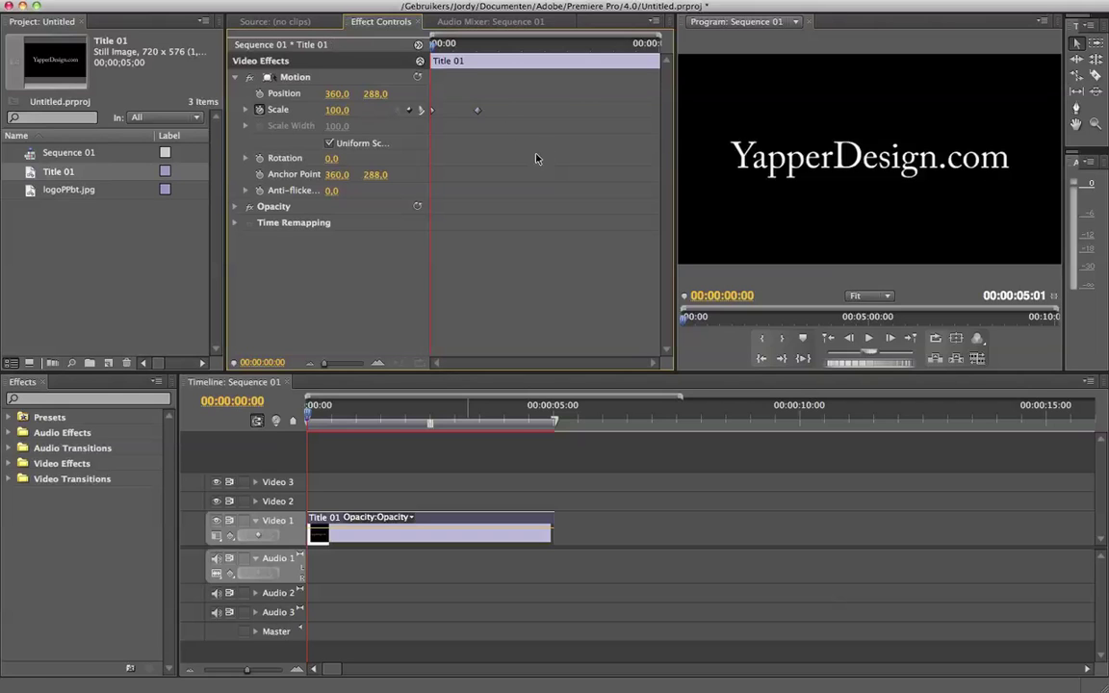
pyautogui.press('space')
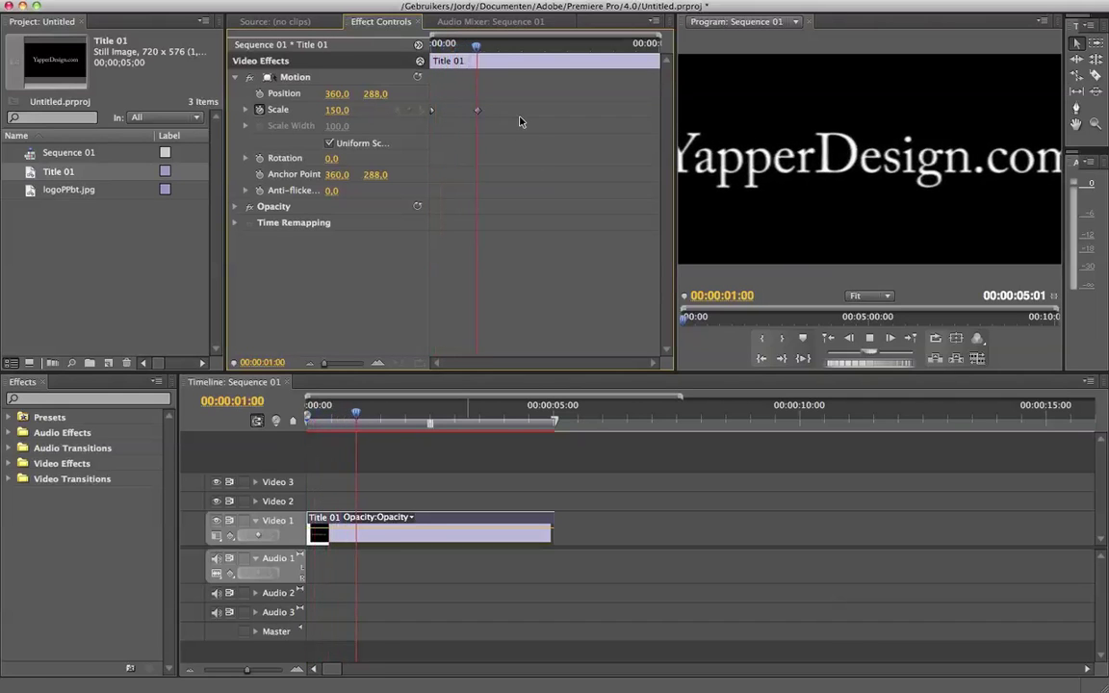
pyautogui.press('space')
pyautogui.press('Home')
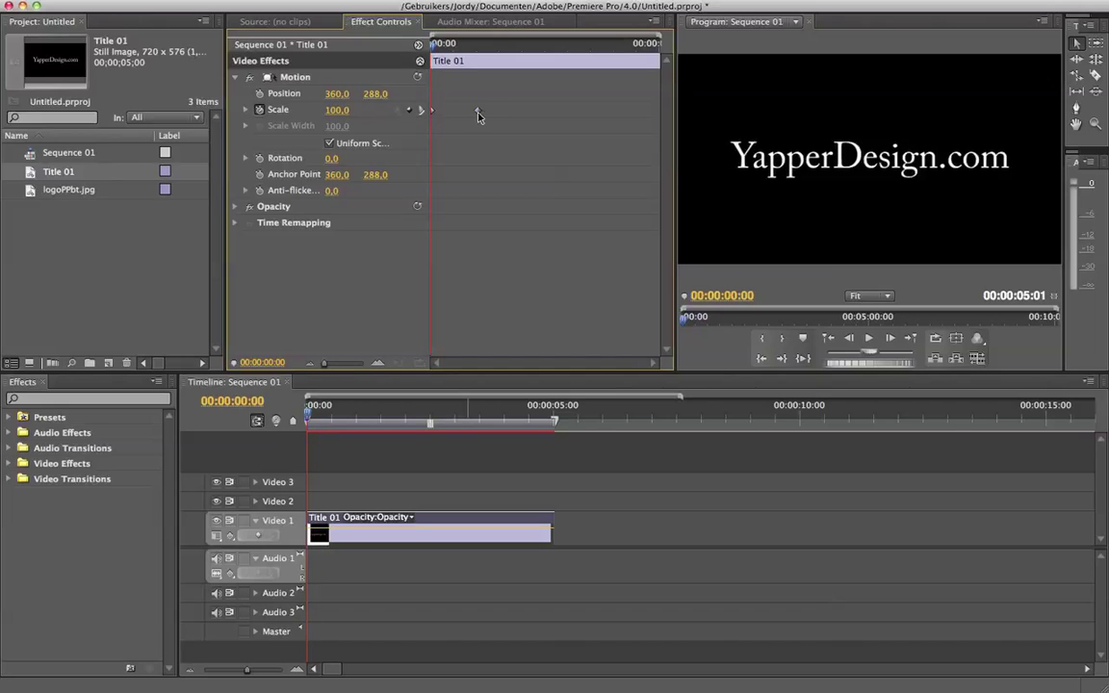
# - Add a Scale keyframe at 00:00:01:21 that holds the title at 150
pyautogui.click(436, 44)
pyautogui.moveTo(436, 45); pyautogui.dragTo(476, 50)
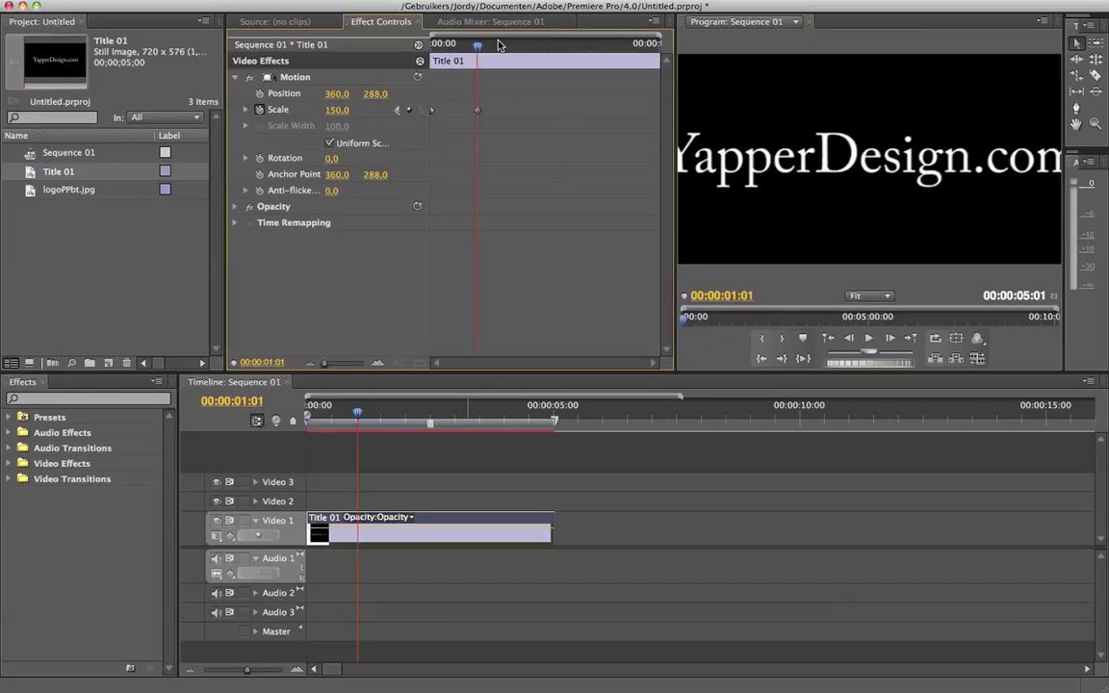
pyautogui.moveTo(478, 48); pyautogui.dragTo(515, 48)
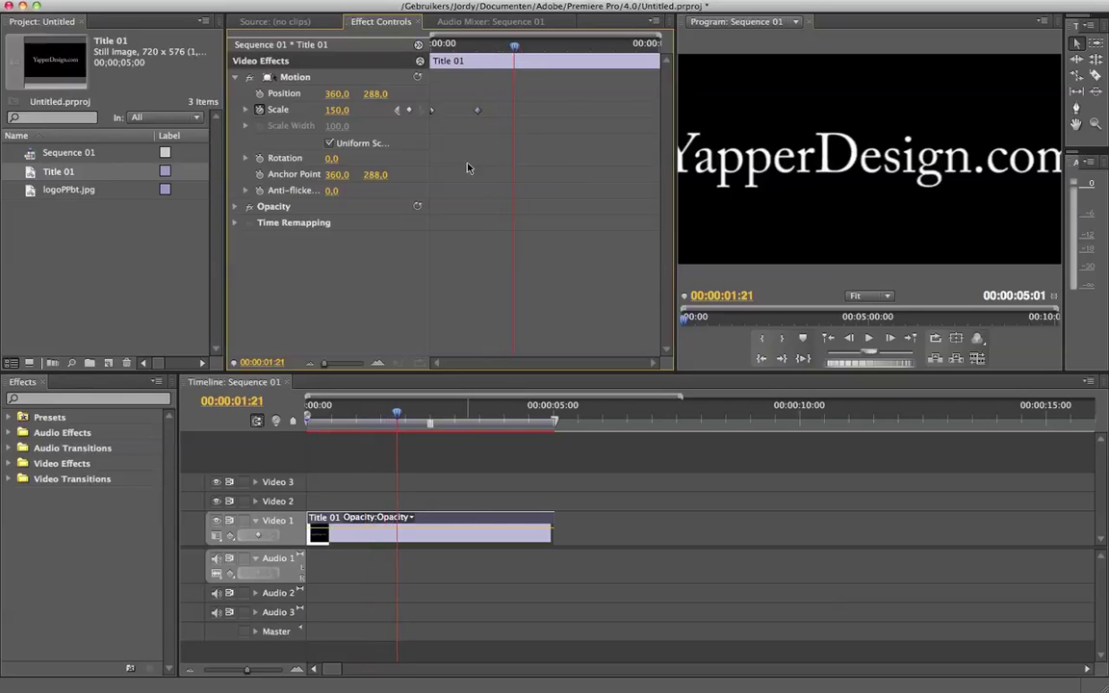
pyautogui.click(408, 112)
# - Set the title's Scale back to 100 at 00:00:02:21 with a fourth keyframe
pyautogui.moveTo(484, 51); pyautogui.dragTo(519, 55)
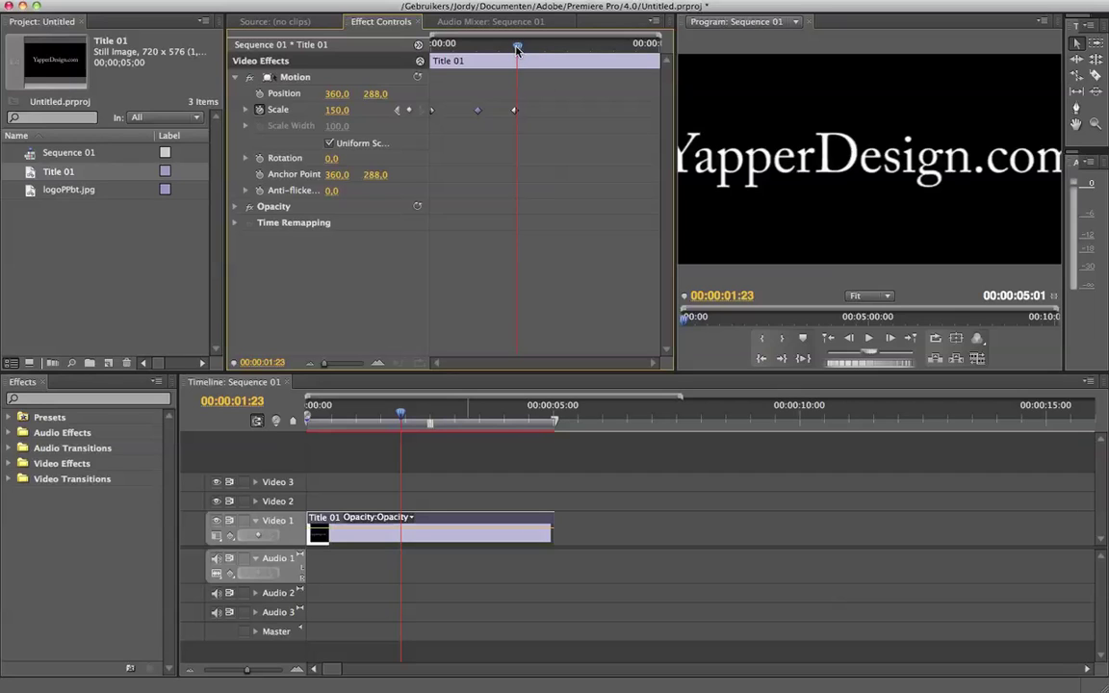
pyautogui.moveTo(517, 50); pyautogui.dragTo(560, 53)
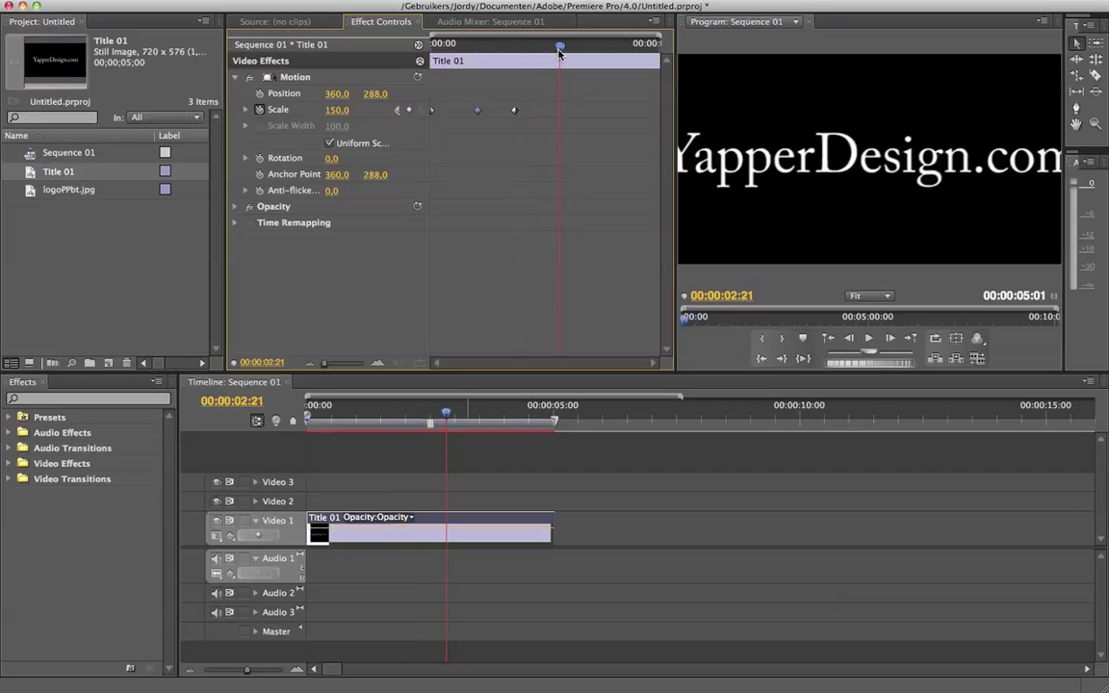
pyautogui.click(337, 110)
pyautogui.write('100')
pyautogui.press('Return')
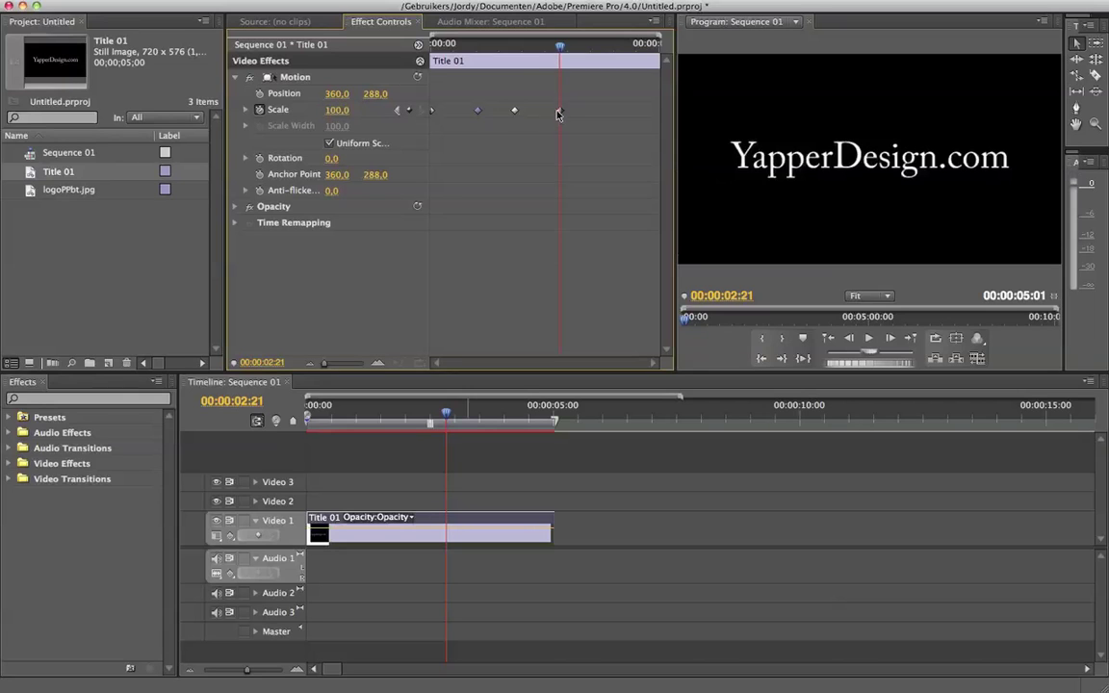
# - Adjust the keyframe timing by shifting the third Scale keyframe slightly later on the clip
pyautogui.click(516, 48)
pyautogui.moveTo(515, 48); pyautogui.dragTo(559, 49)
pyautogui.click(560, 111)
pyautogui.moveTo(561, 111)
pyautogui.mouseDown()
pyautogui.moveTo(541, 110)
pyautogui.moveTo(568, 125)
pyautogui.moveTo(603, 111)
pyautogui.moveTo(541, 113)
pyautogui.moveTo(559, 111)
pyautogui.mouseUp()
# - Play the sequence from the start to preview the title scaling up, holding and scaling down
pyautogui.press('Home')
pyautogui.press('space')
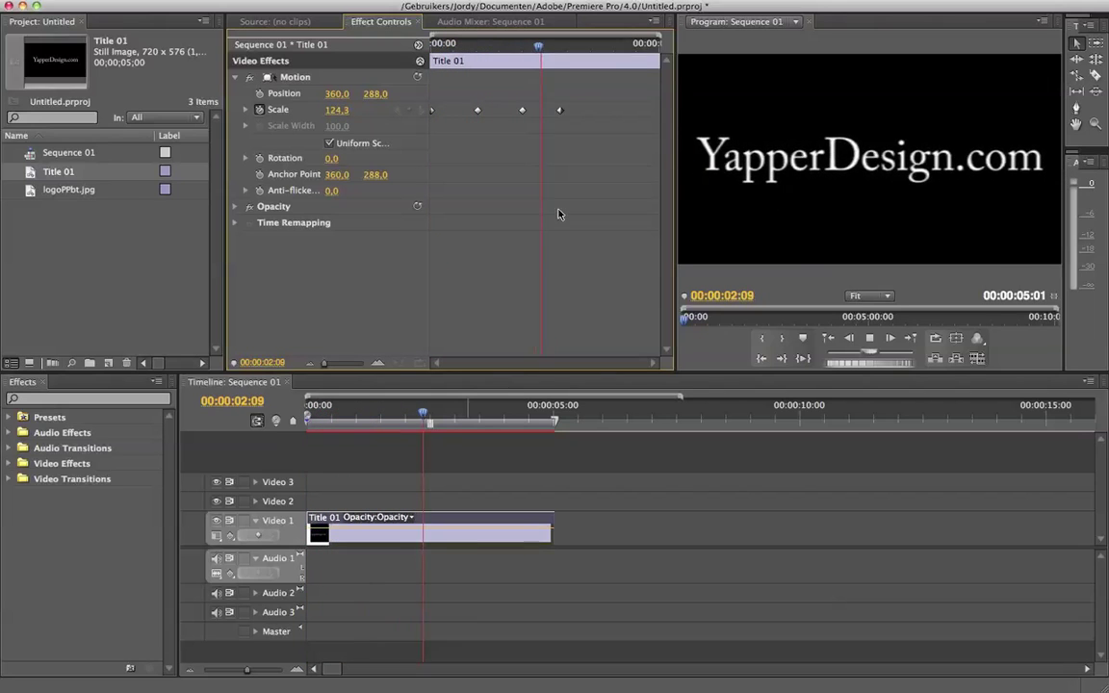
pyautogui.press('space')
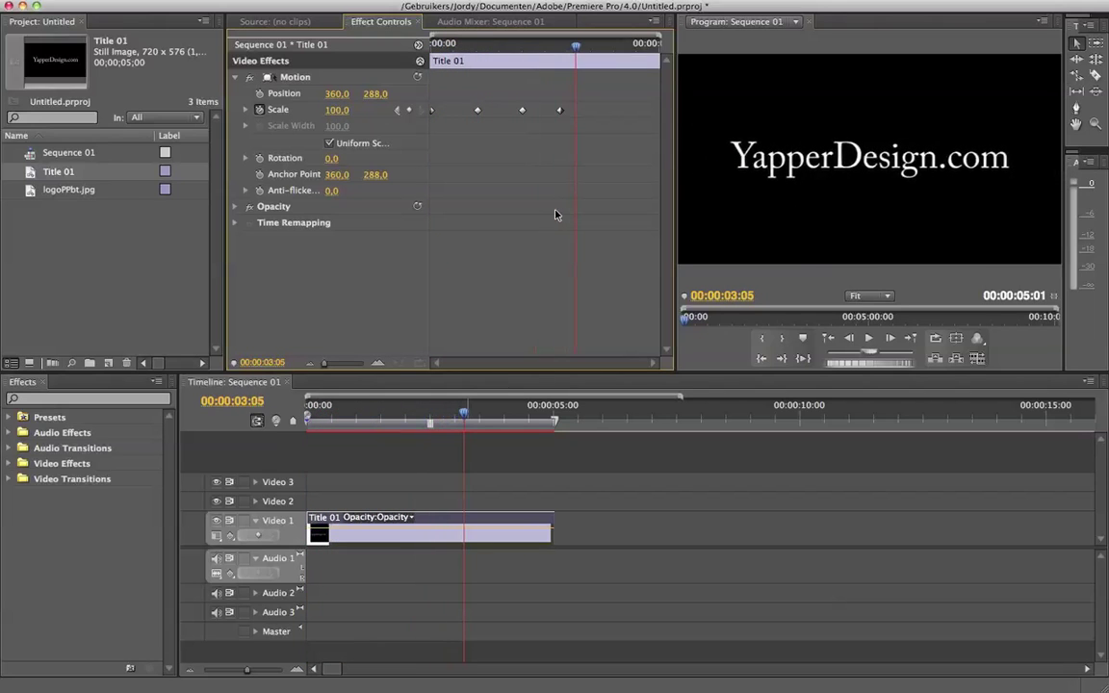
# - Return to the start of the clip and expand its Opacity and Time Remapping settings
pyautogui.moveTo(445, 43); pyautogui.dragTo(426, 48)
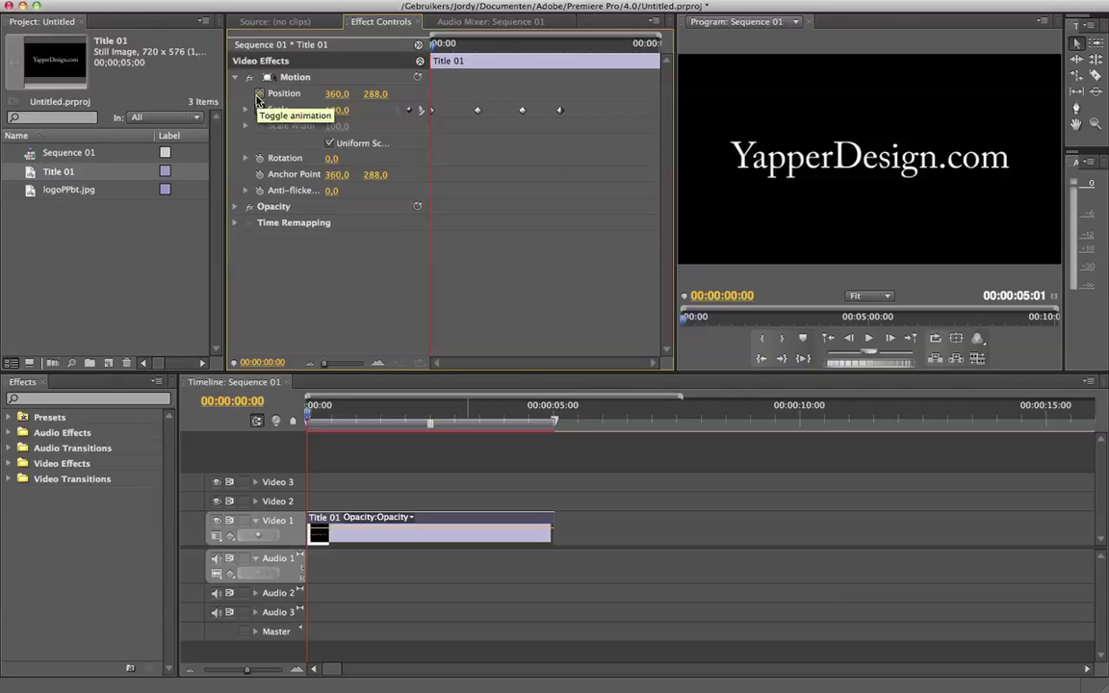
pyautogui.click(279, 77)
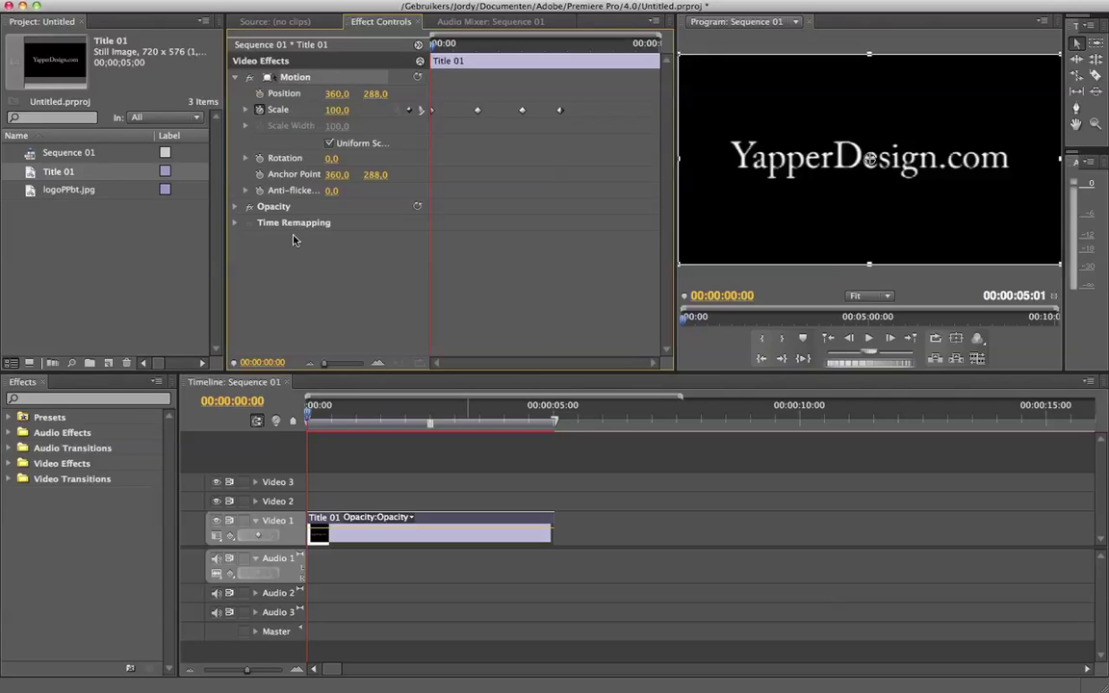
pyautogui.click(234, 206)
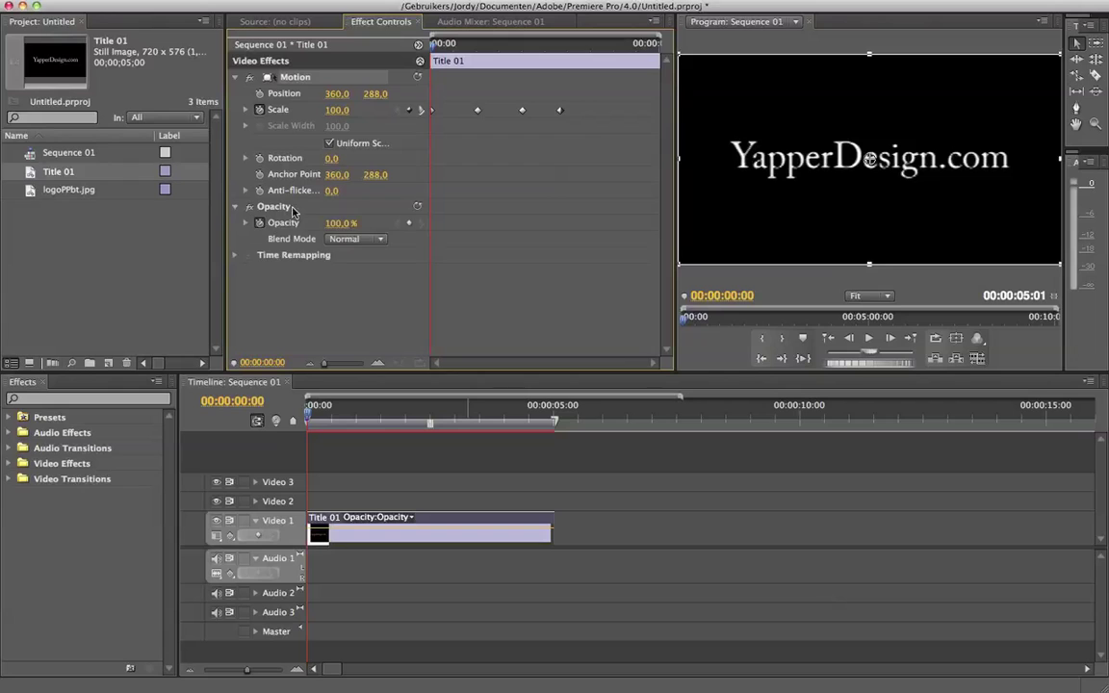
pyautogui.click(236, 255)
# - Apply the Gaussian Blur video effect from Blur & Sharpen to the Title 01 clip
pyautogui.click(70, 399)
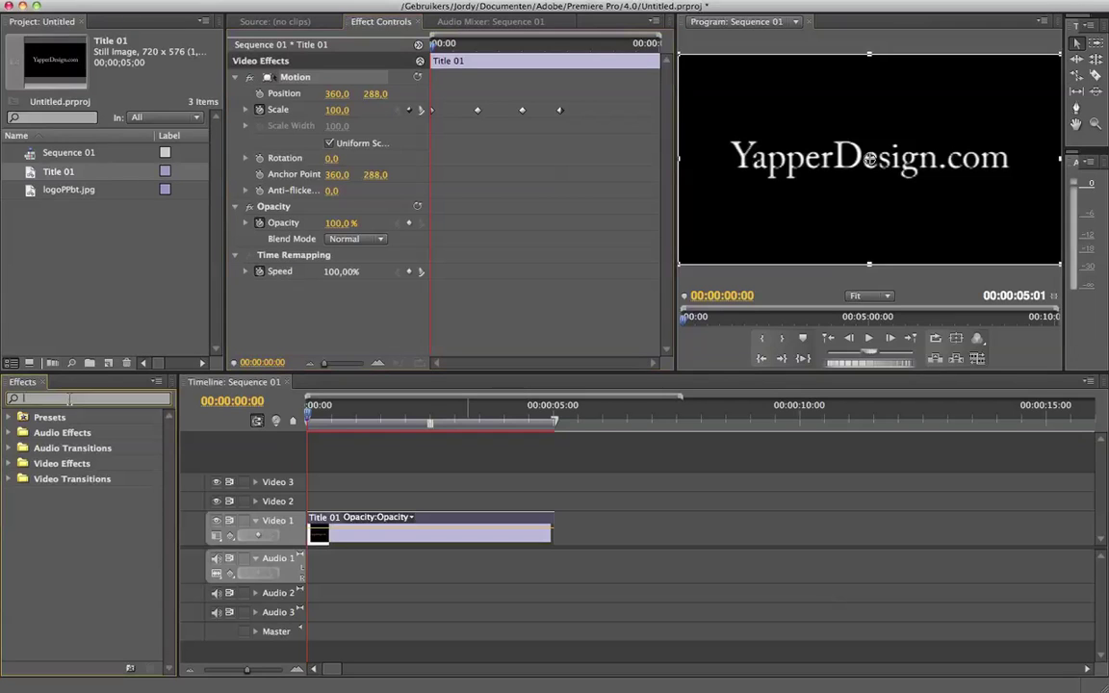
pyautogui.click(9, 463)
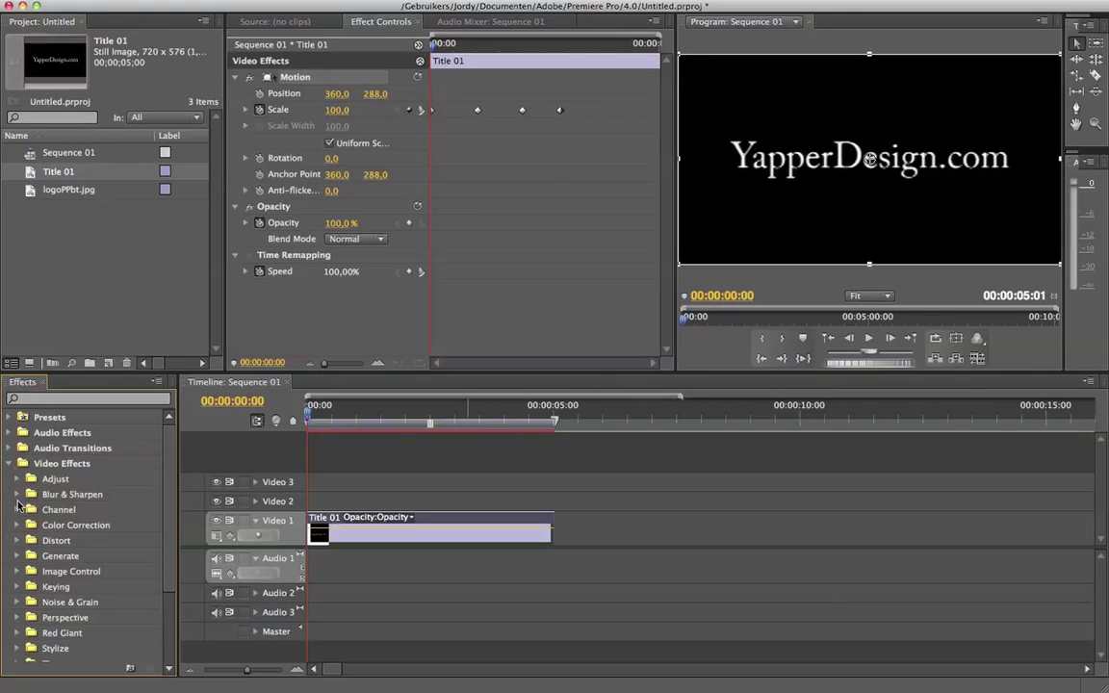
pyautogui.click(17, 494)
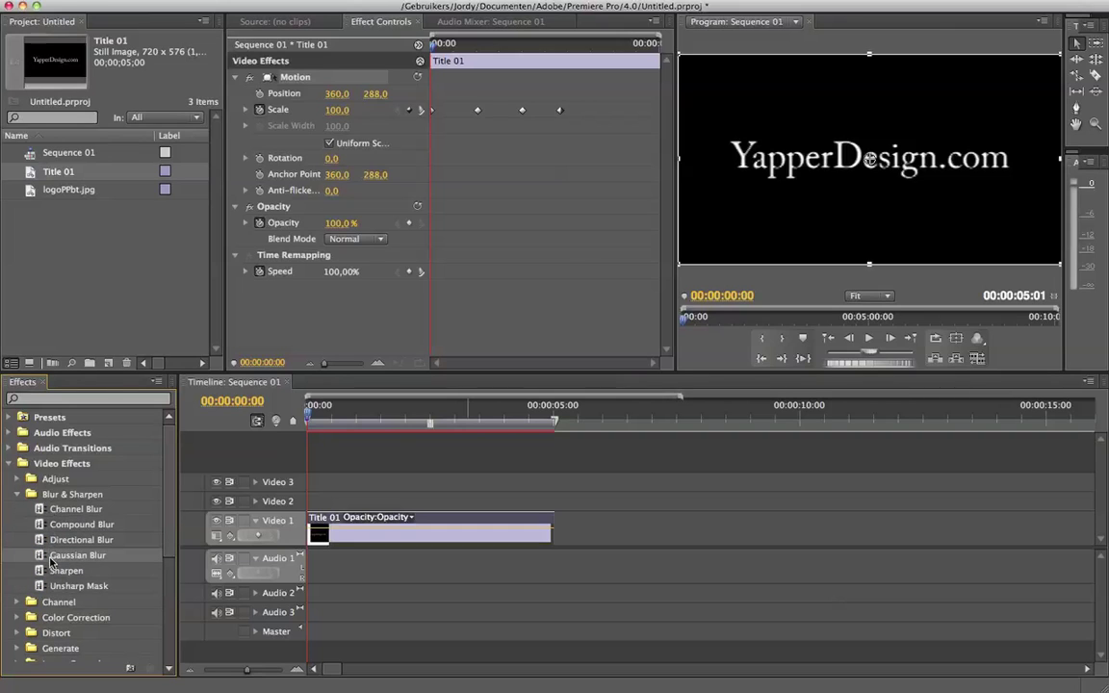
pyautogui.moveTo(55, 555); pyautogui.dragTo(355, 549)
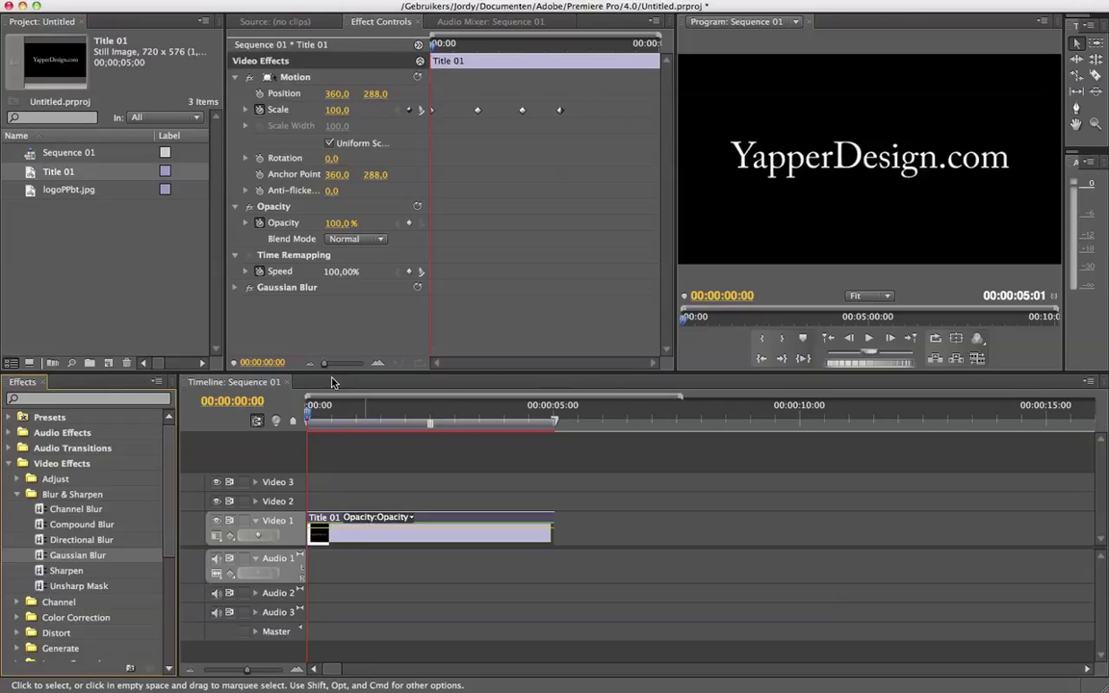
# - Animate the Gaussian Blur's Blurriness from 0 at the clip's start to 10 at 00:00:01:01
pyautogui.click(236, 288)
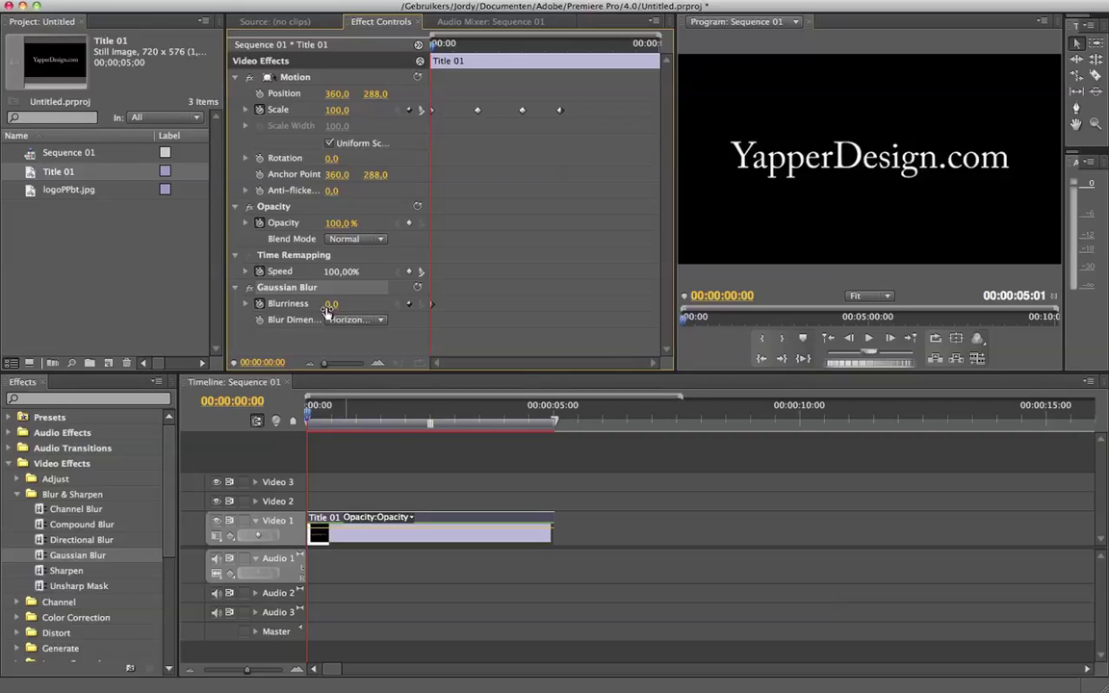
pyautogui.moveTo(432, 43); pyautogui.dragTo(478, 46)
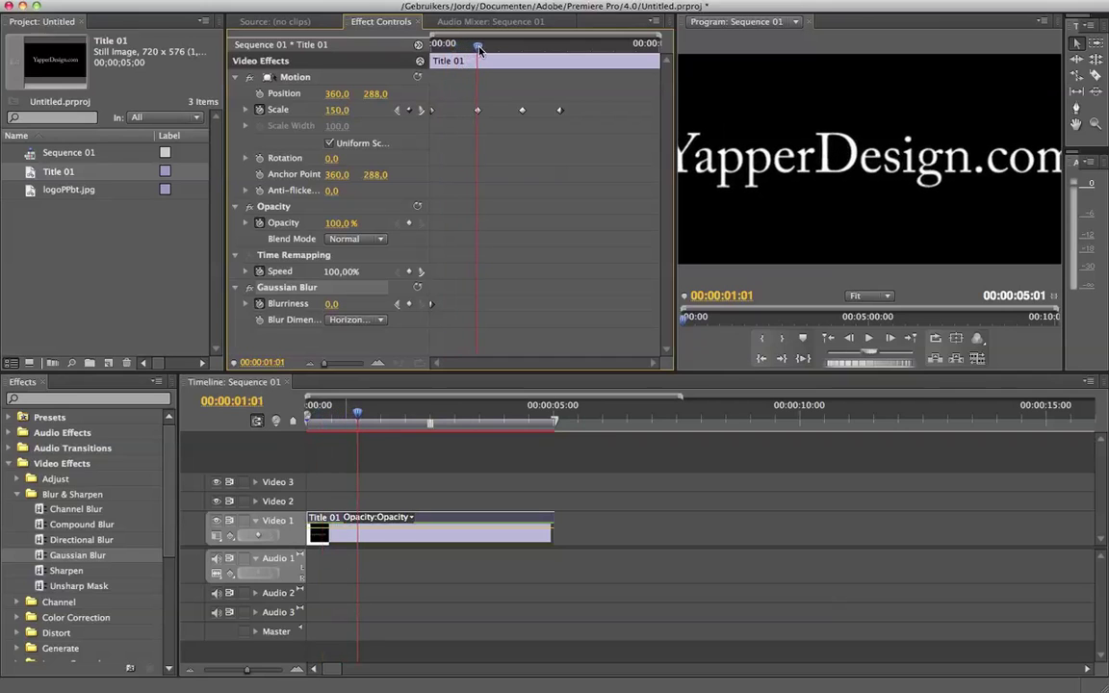
pyautogui.click(331, 304)
pyautogui.press('Return')
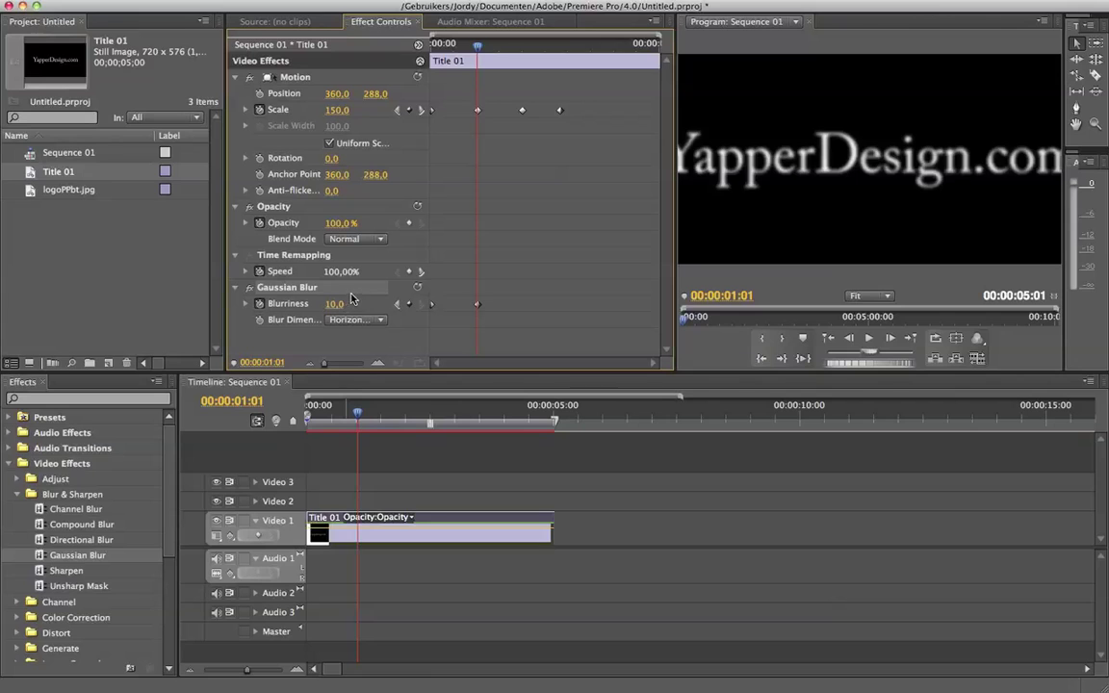
# - Return the Gaussian Blur's Blurriness to 0 at 00:00:02:21 and play the sequence from the start to preview it
pyautogui.moveTo(477, 45); pyautogui.dragTo(559, 48)
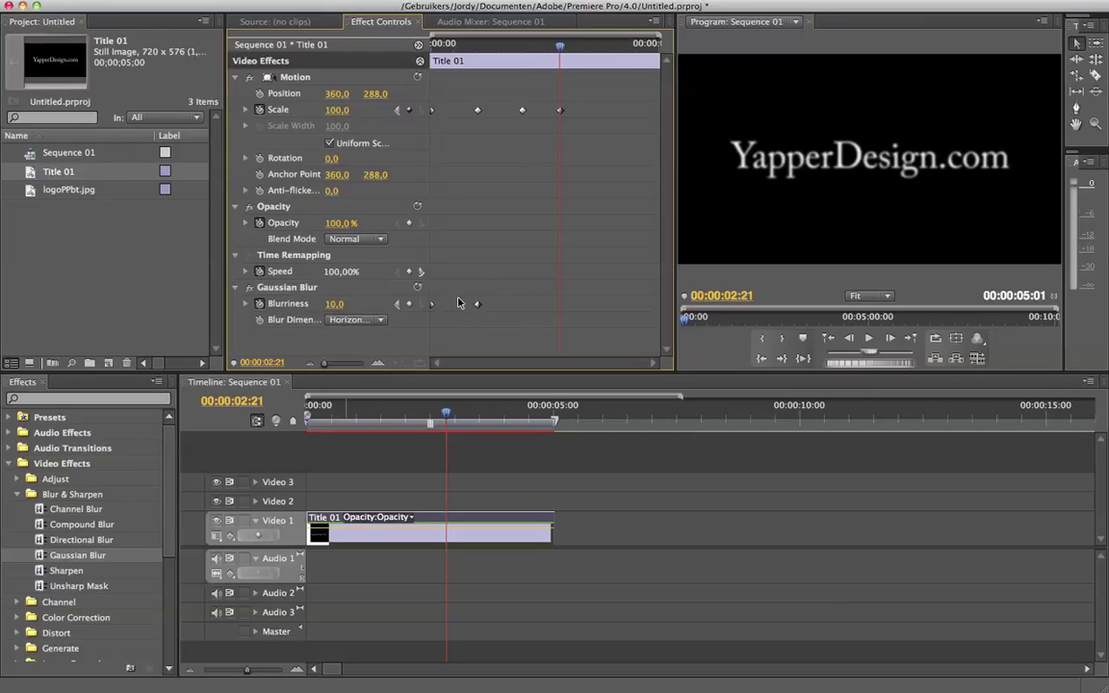
pyautogui.click(332, 304)
pyautogui.write('0')
pyautogui.press('Return')
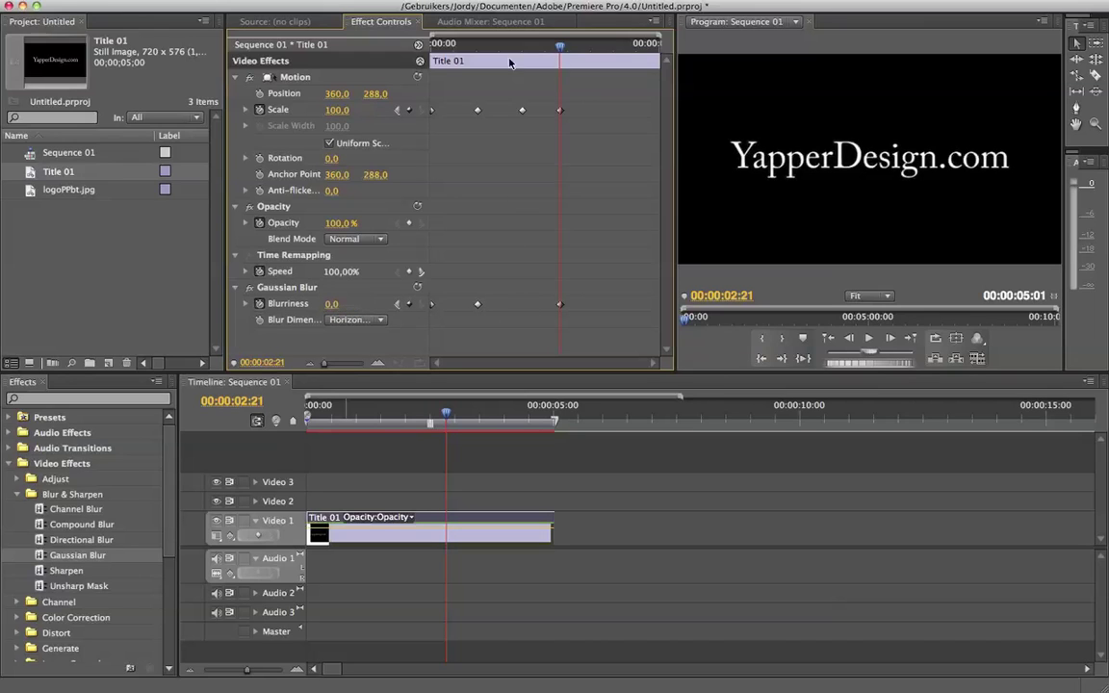
pyautogui.press('Home')
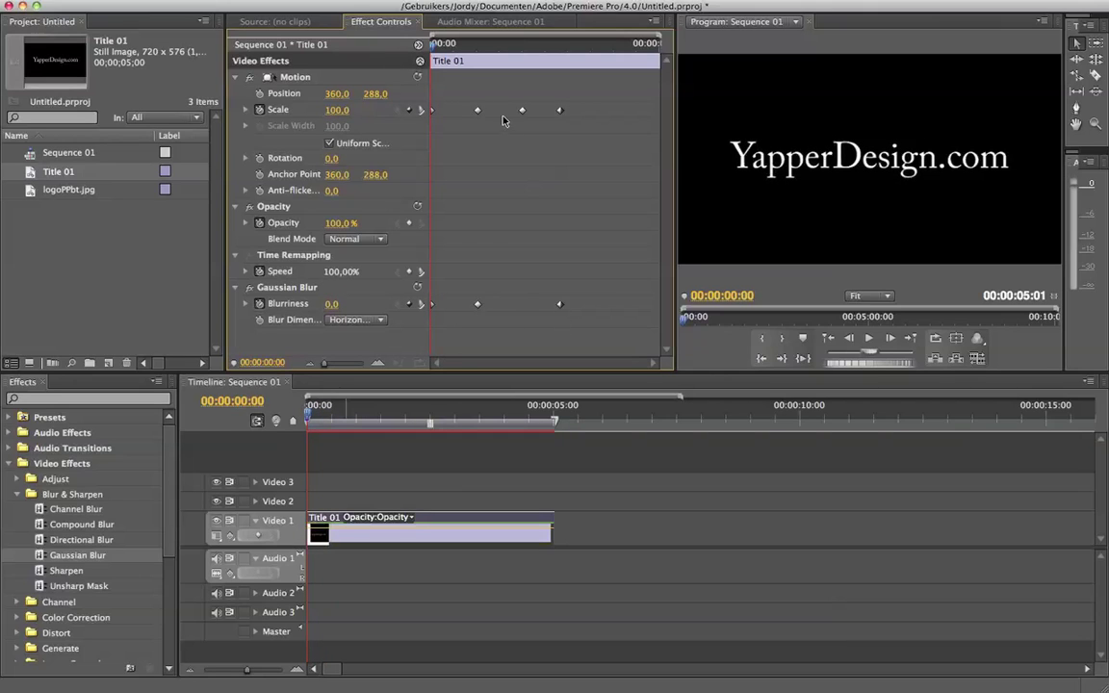
pyautogui.press('space')
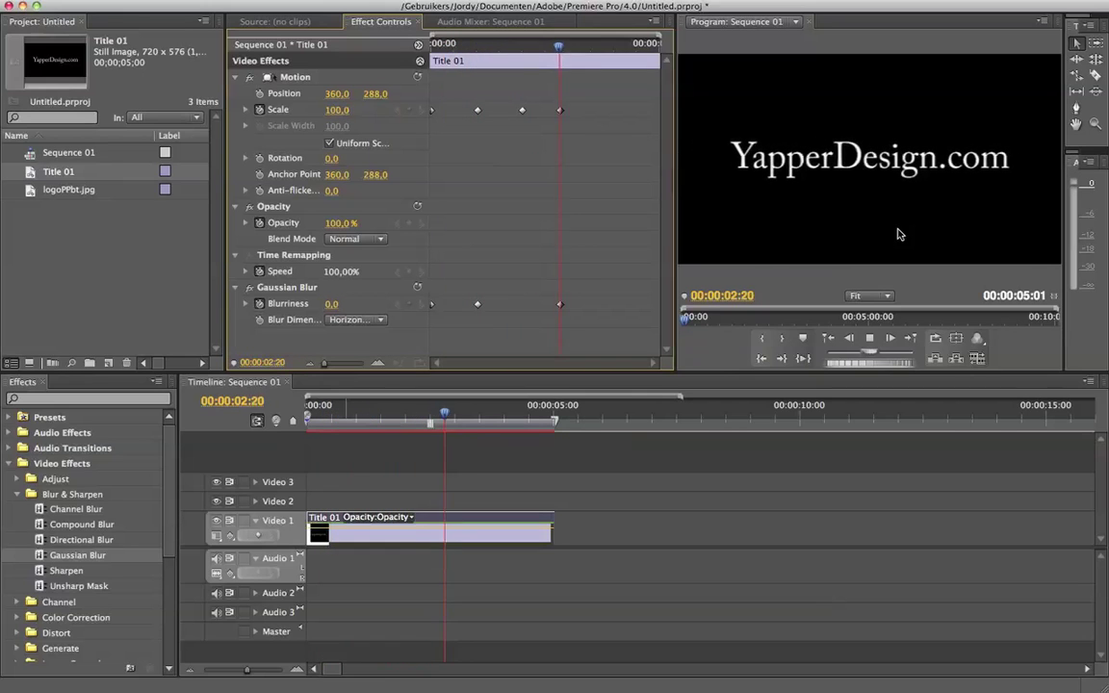
pyautogui.press('space')
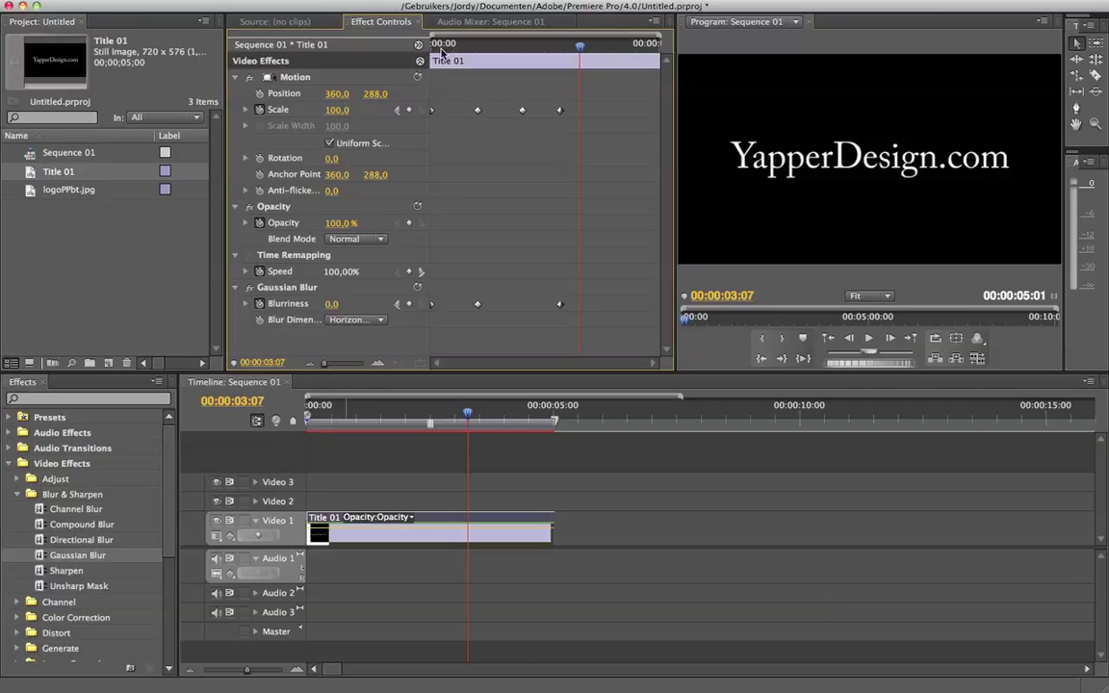
# - Move the middle Blurriness keyframe earlier, to about half a second, and play the sequence from the start
pyautogui.click(441, 45)
pyautogui.moveTo(441, 48); pyautogui.dragTo(481, 53)
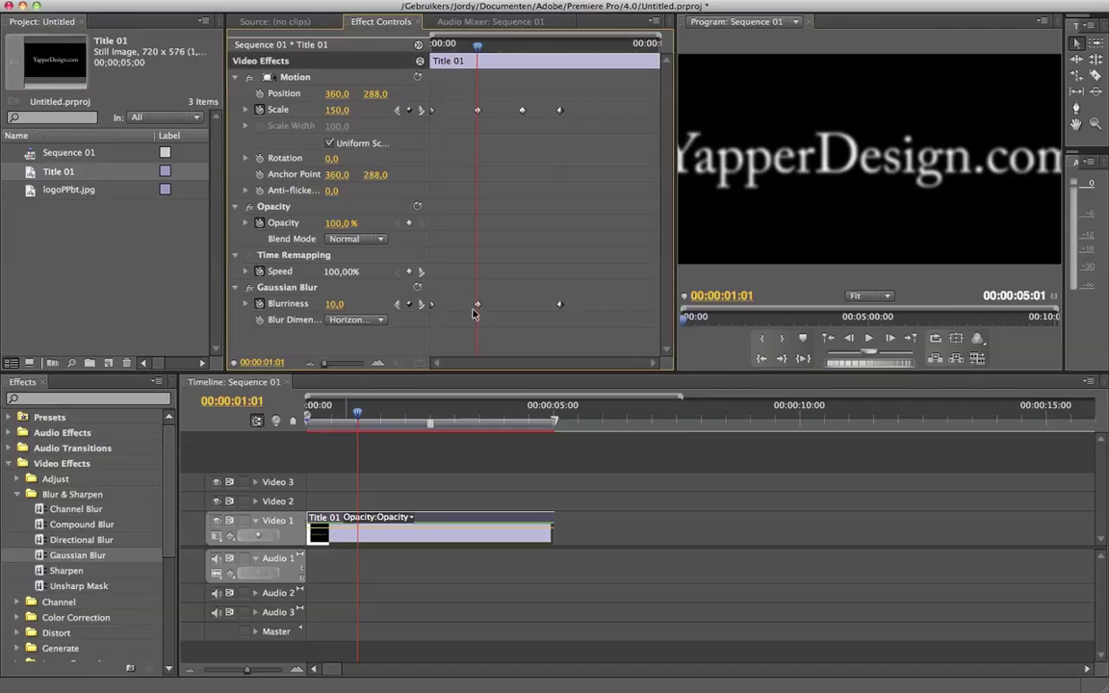
pyautogui.moveTo(477, 305); pyautogui.dragTo(454, 308)
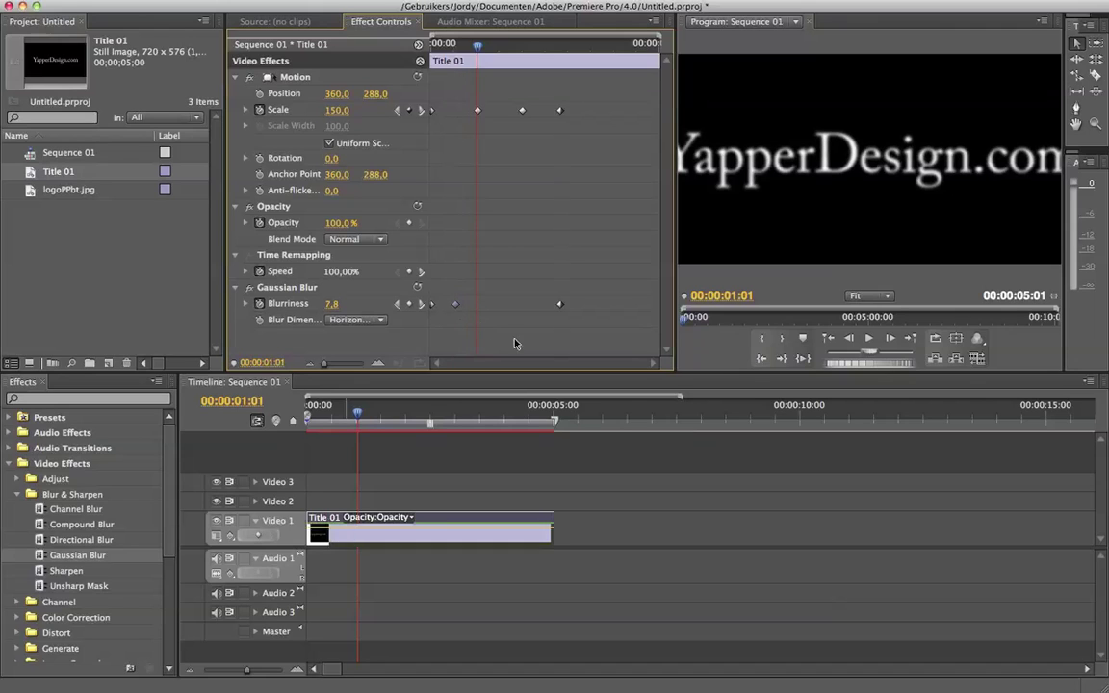
pyautogui.click(449, 45)
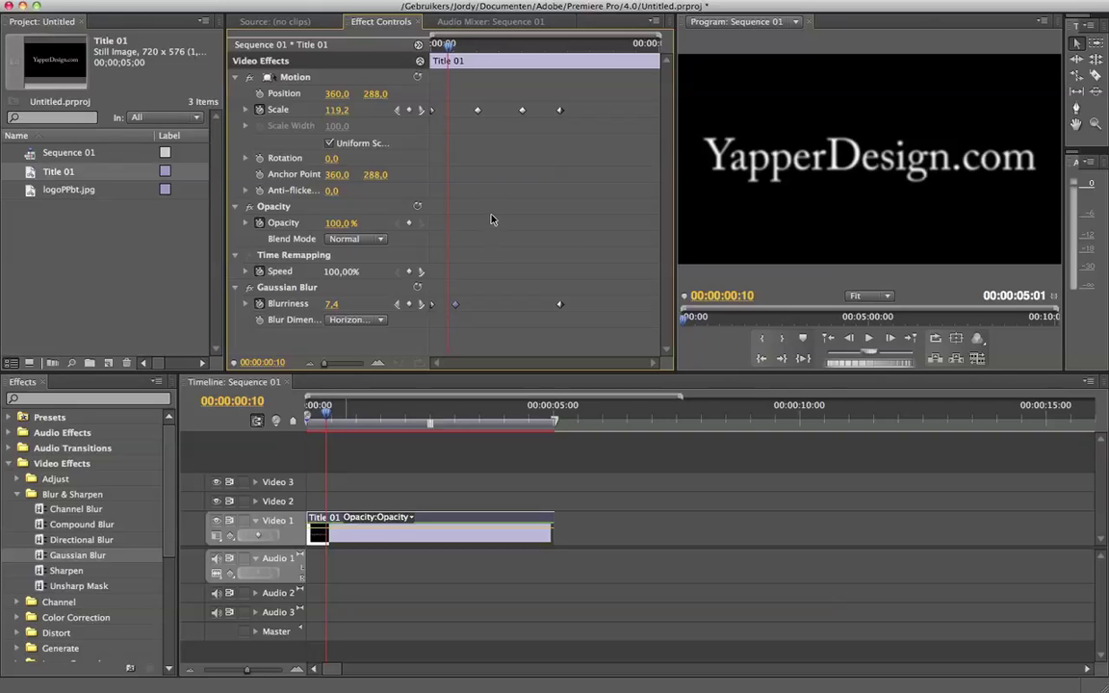
pyautogui.click(433, 46)
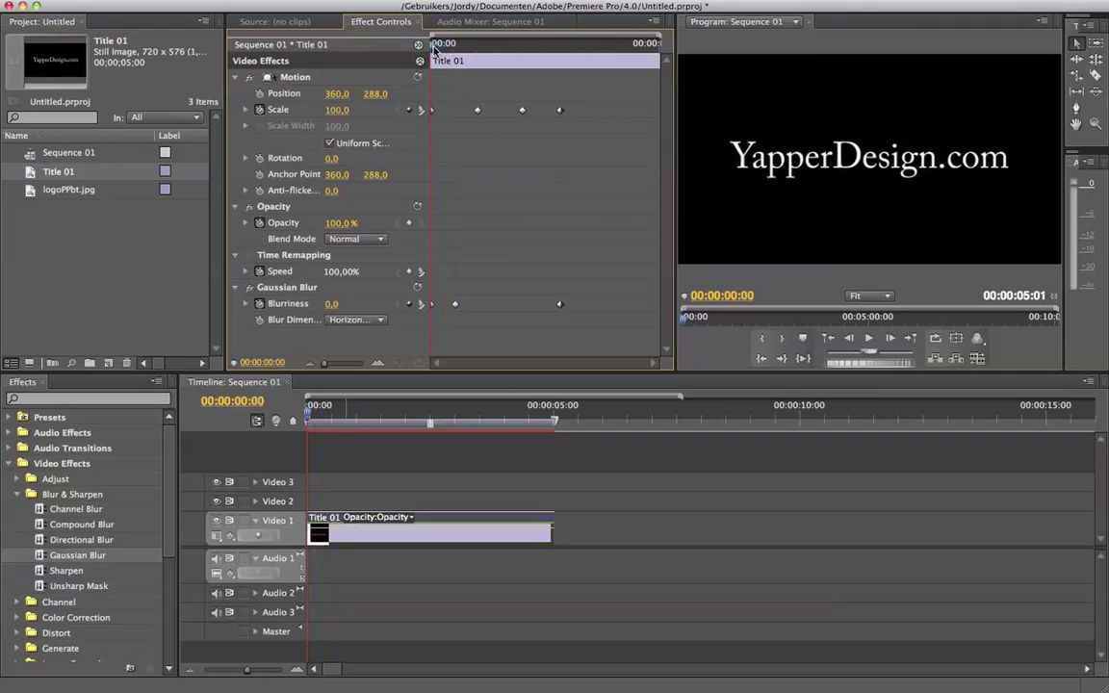
pyautogui.press('space')
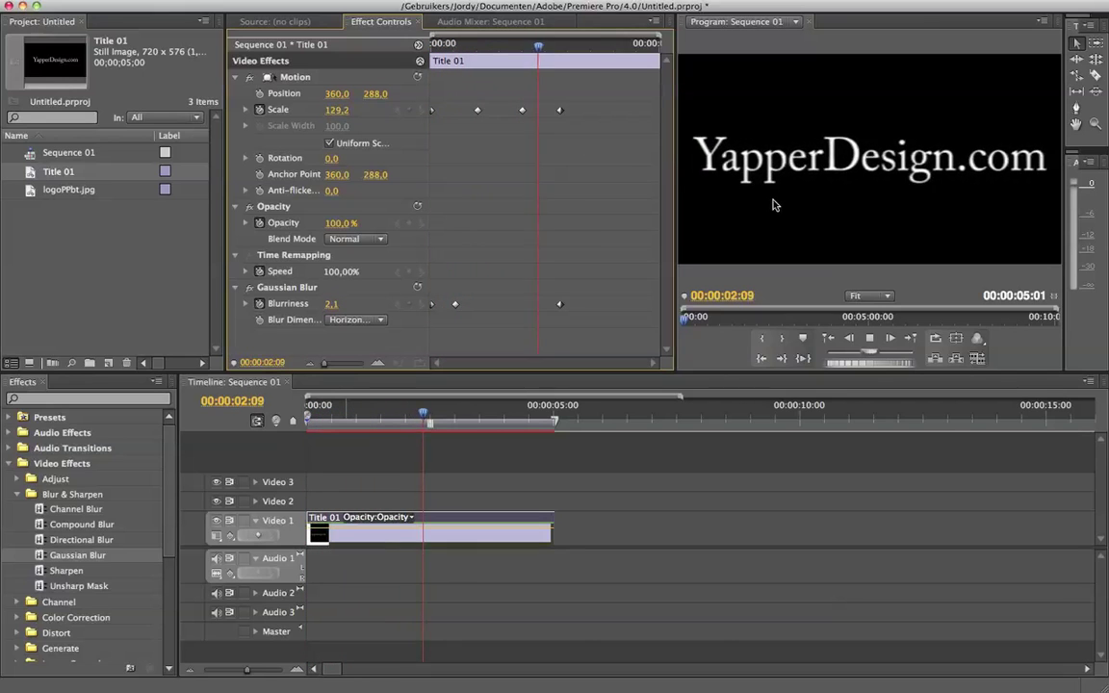
pyautogui.press('space')
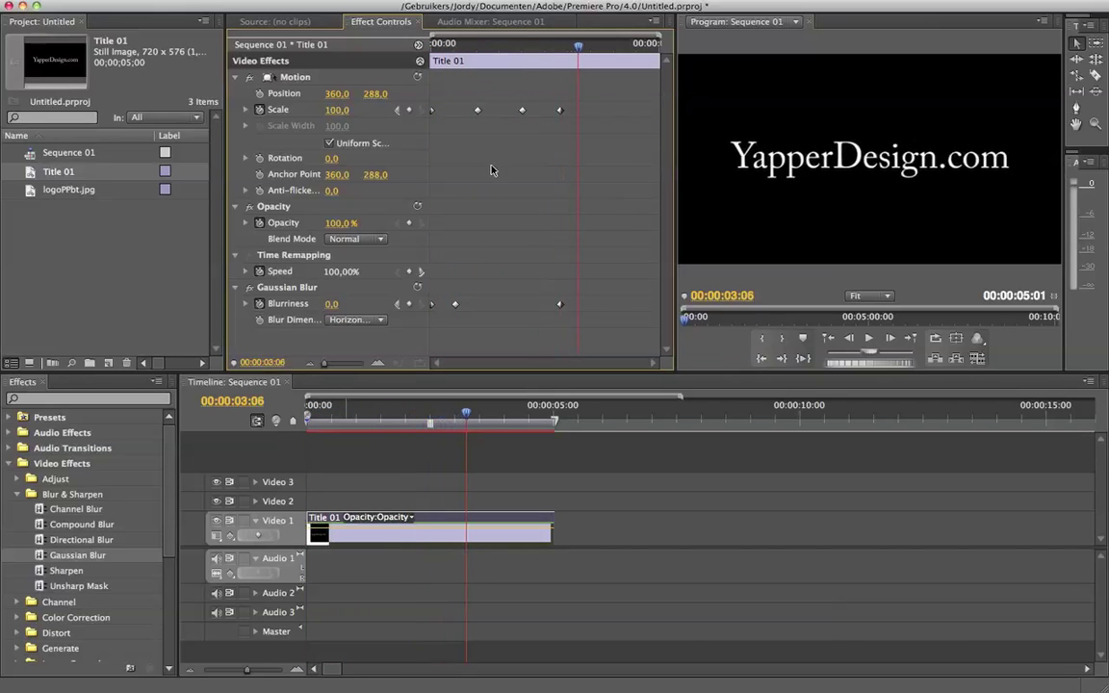
# - Apply Ease Out to the second Scale keyframe and play the title animation from the start
pyautogui.click(477, 111)
pyautogui.rightClick(478, 114)
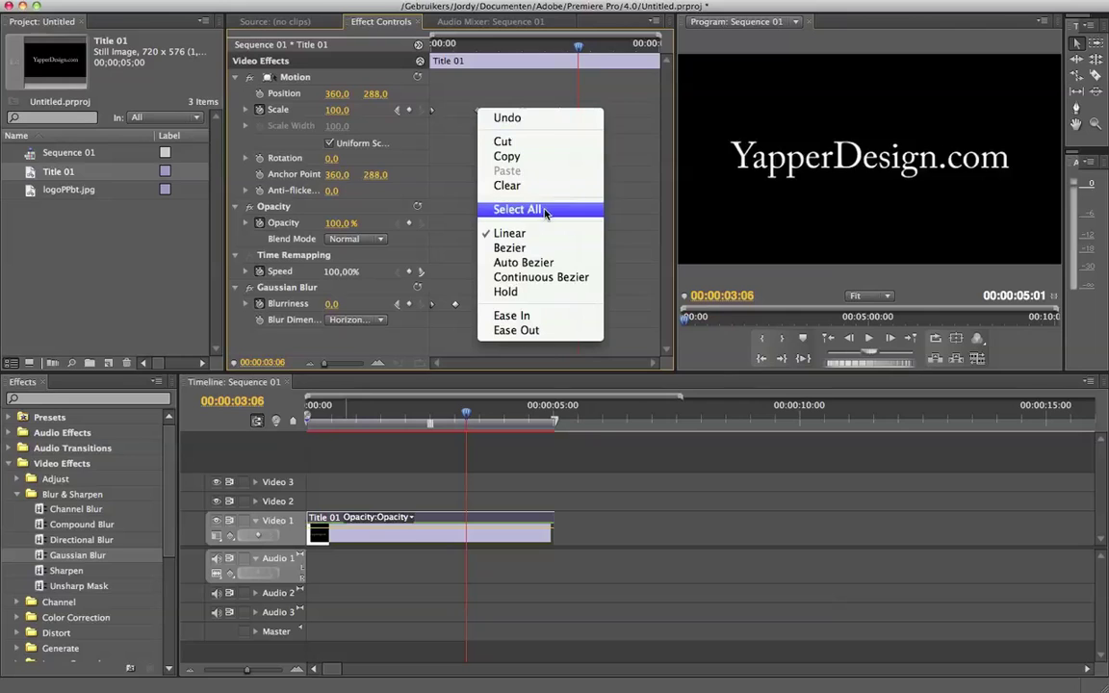
pyautogui.click(575, 333)
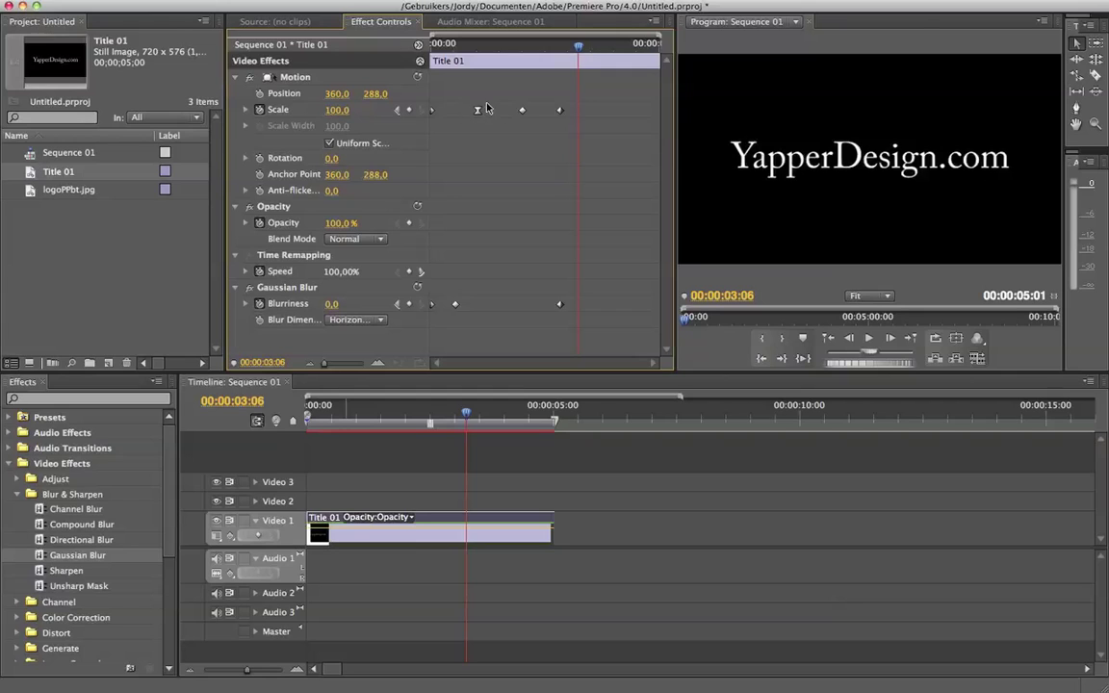
pyautogui.click(420, 48)
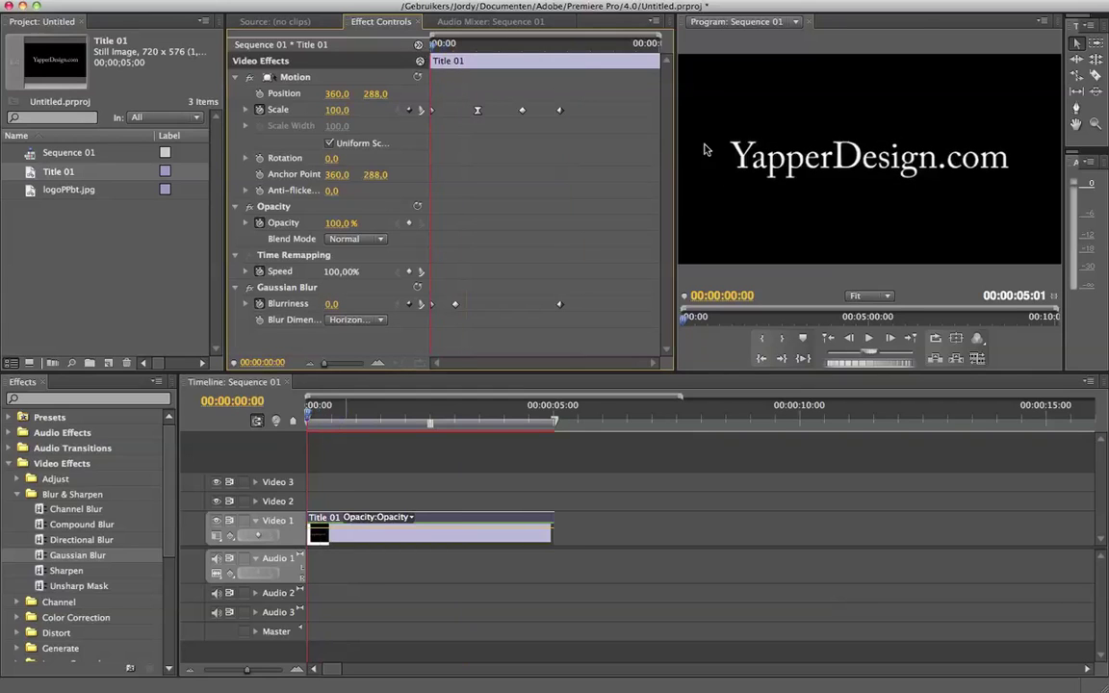
pyautogui.press('space')
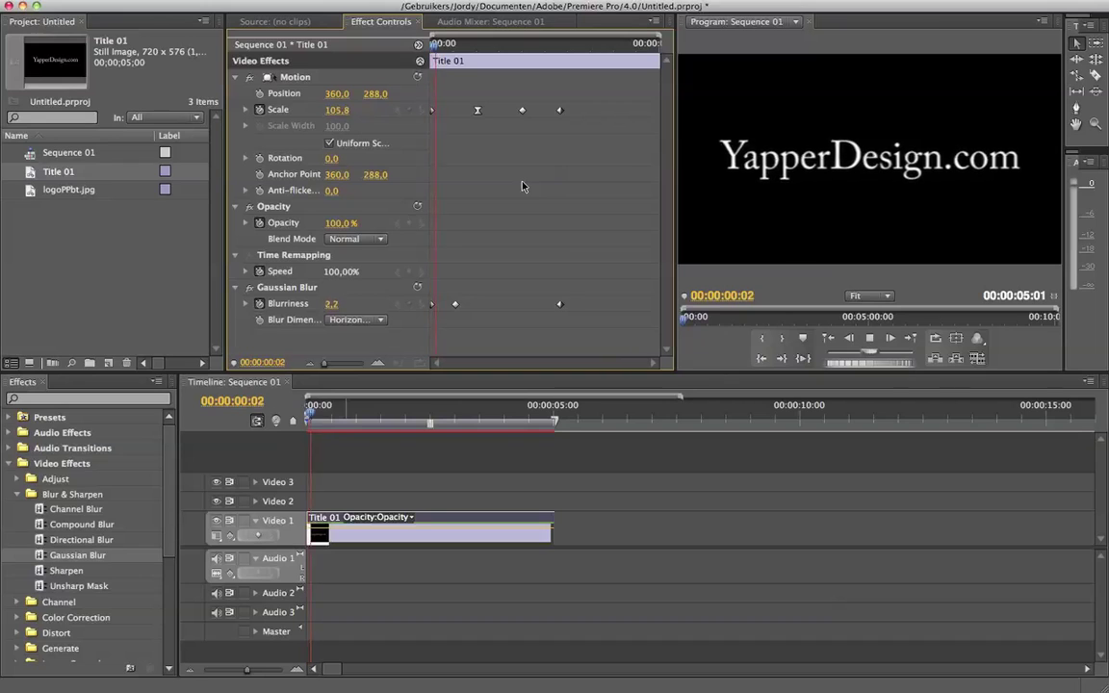
pyautogui.press('space')
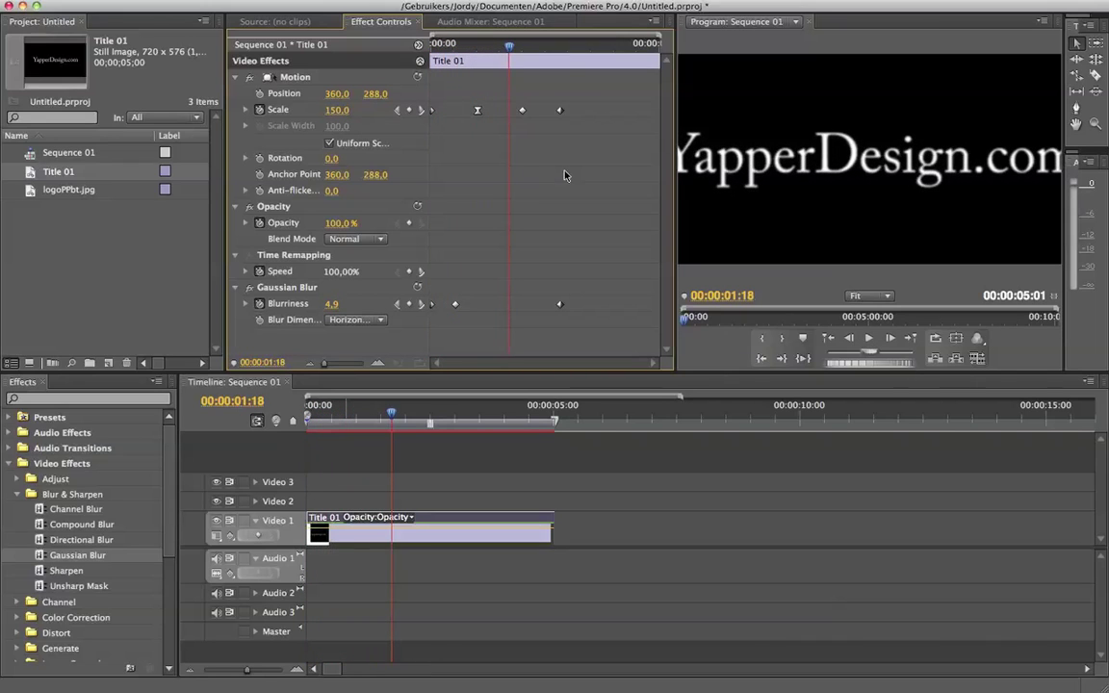
# - Apply Ease In to the third Scale keyframe and preview how the title scales down from it
pyautogui.rightClick(523, 112)
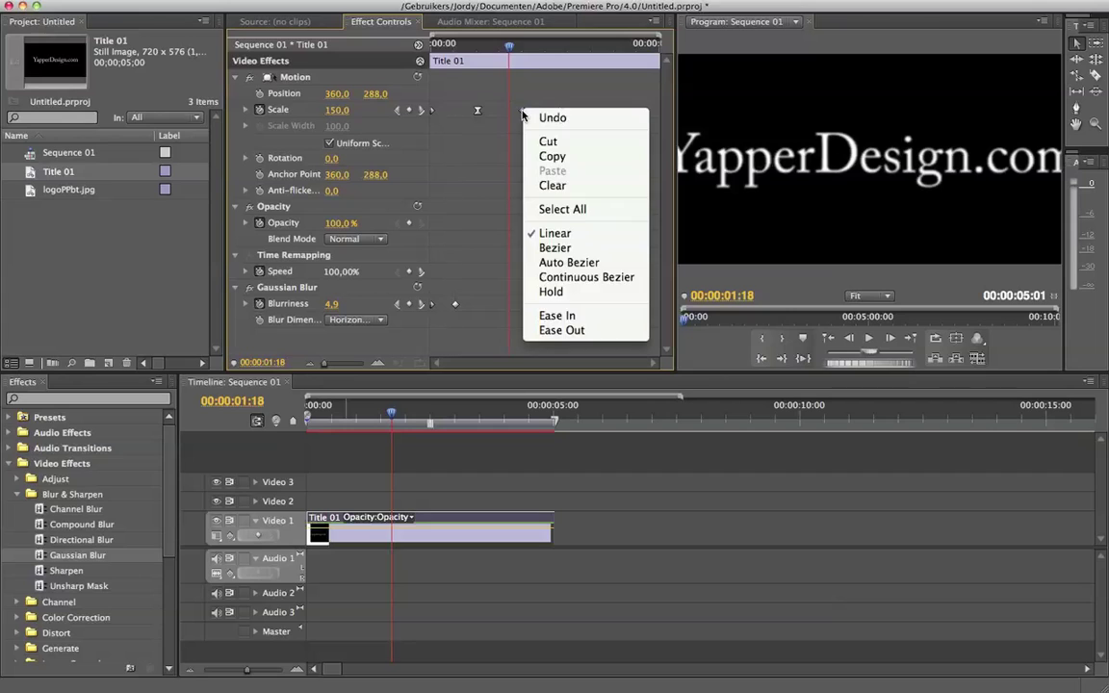
pyautogui.click(620, 316)
pyautogui.press('space')
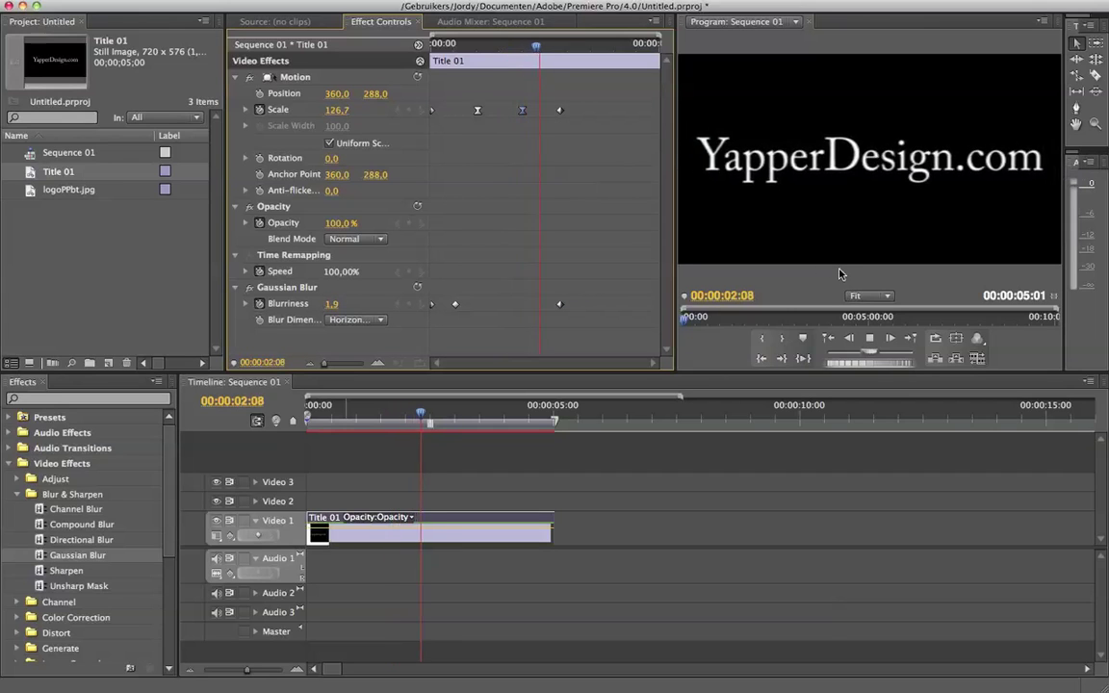
pyautogui.press('space')
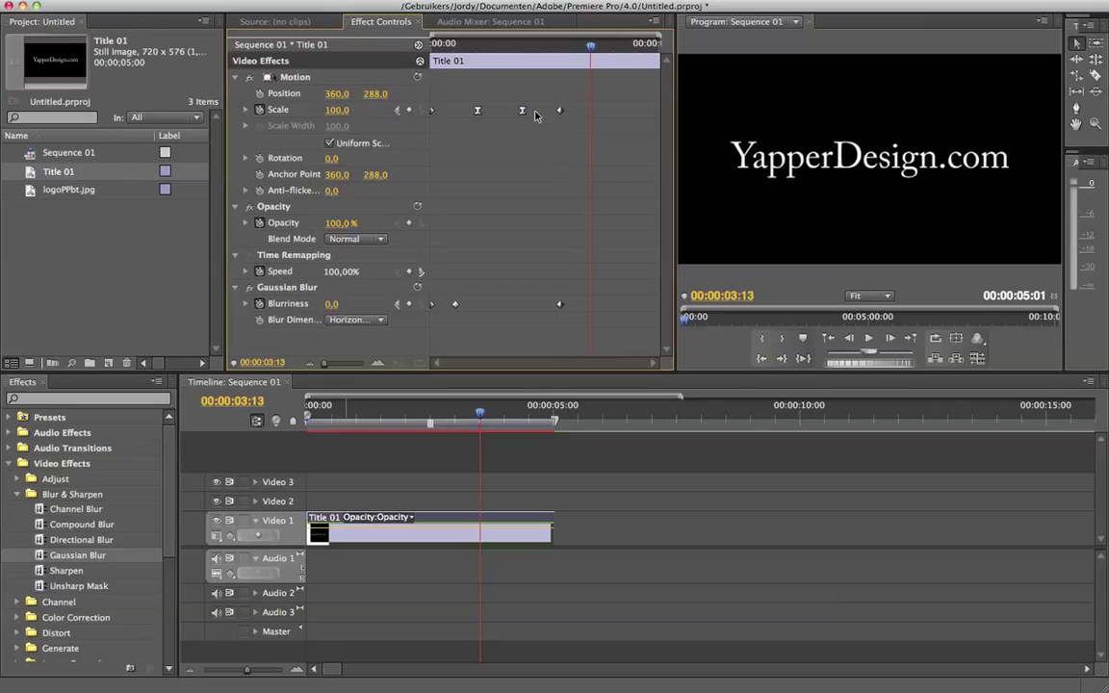
pyautogui.click(525, 51)
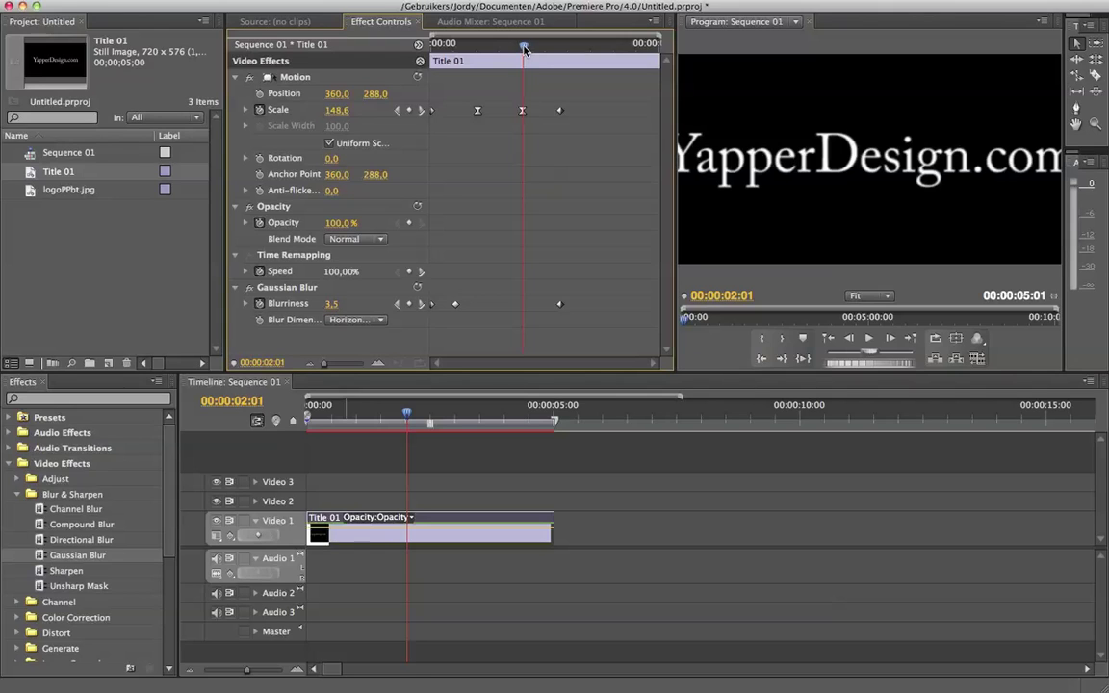
pyautogui.moveTo(525, 51); pyautogui.dragTo(536, 48)
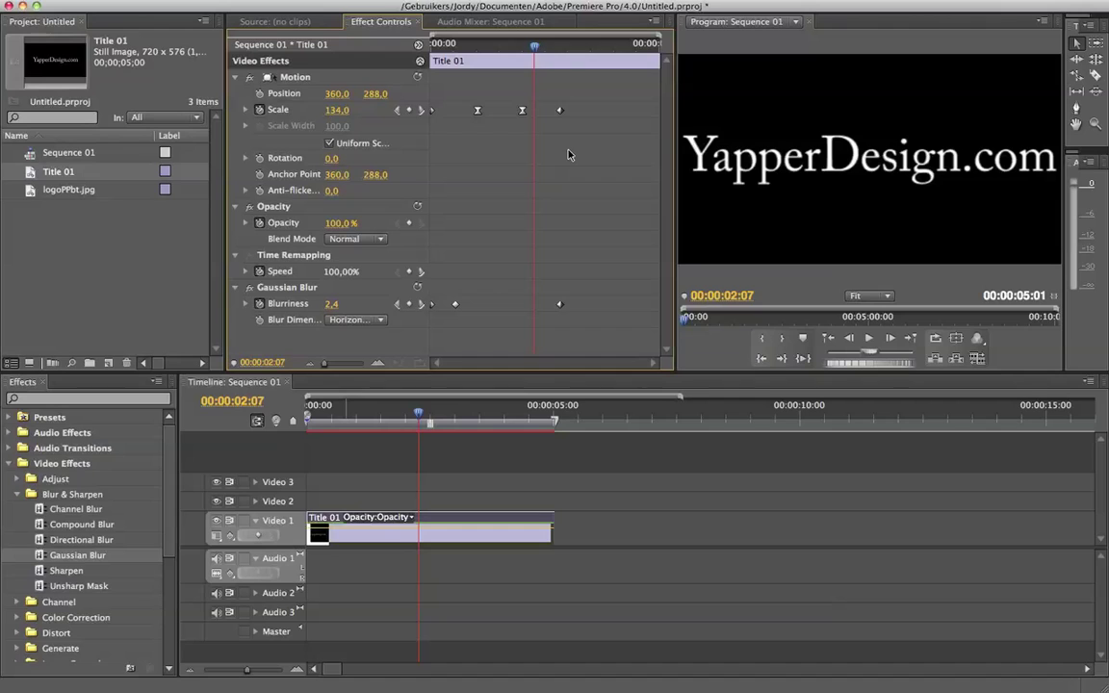
# - Delete the Title 01 clip from the timeline and place logoPPbt.jpg at the start of Video 1
pyautogui.click(60, 190)
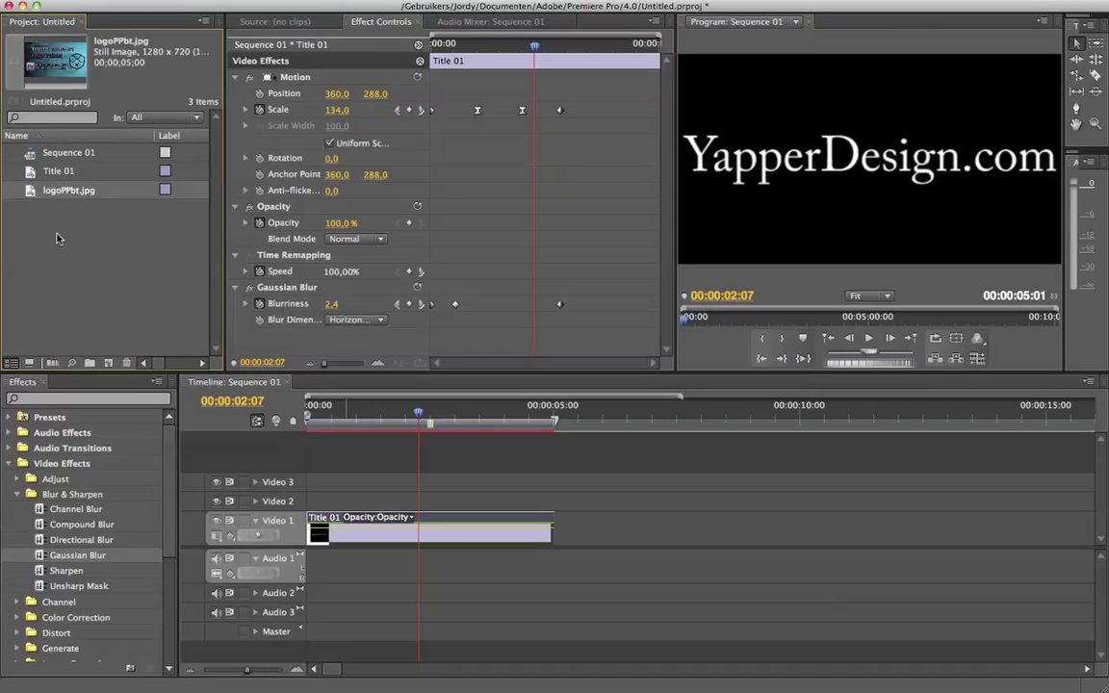
pyautogui.click(56, 238)
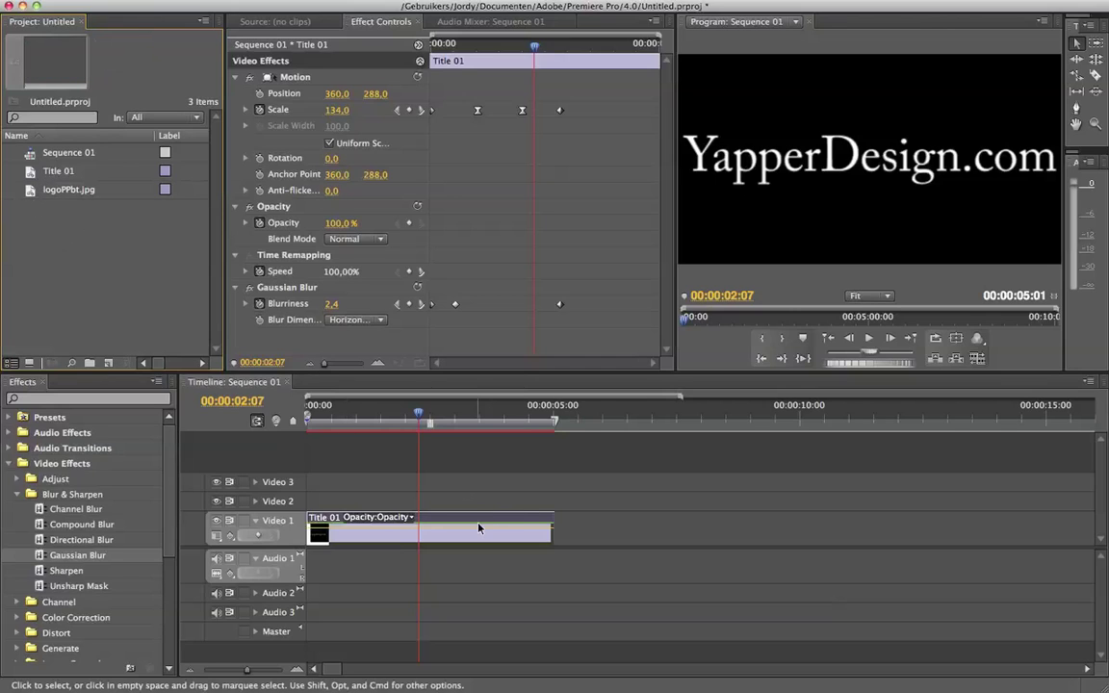
pyautogui.press('Delete')
pyautogui.moveTo(59, 189); pyautogui.dragTo(313, 536)
pyautogui.click(372, 412)
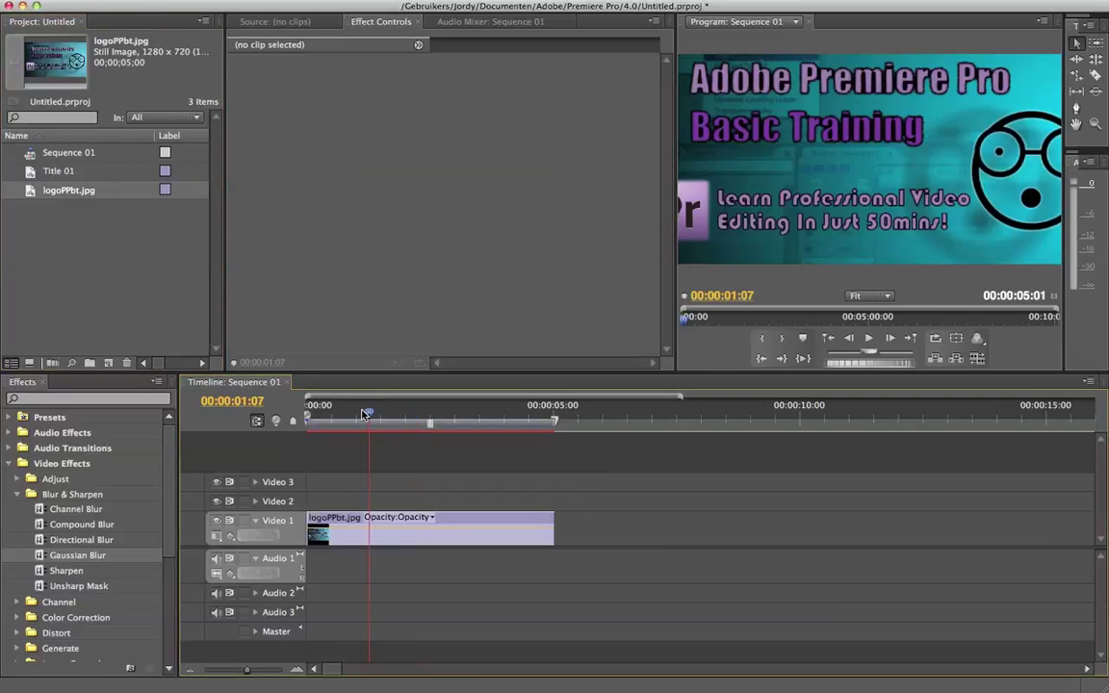
# - Expand the logoPPbt.jpg clip's Motion settings and set its Scale to 30
pyautogui.click(476, 541)
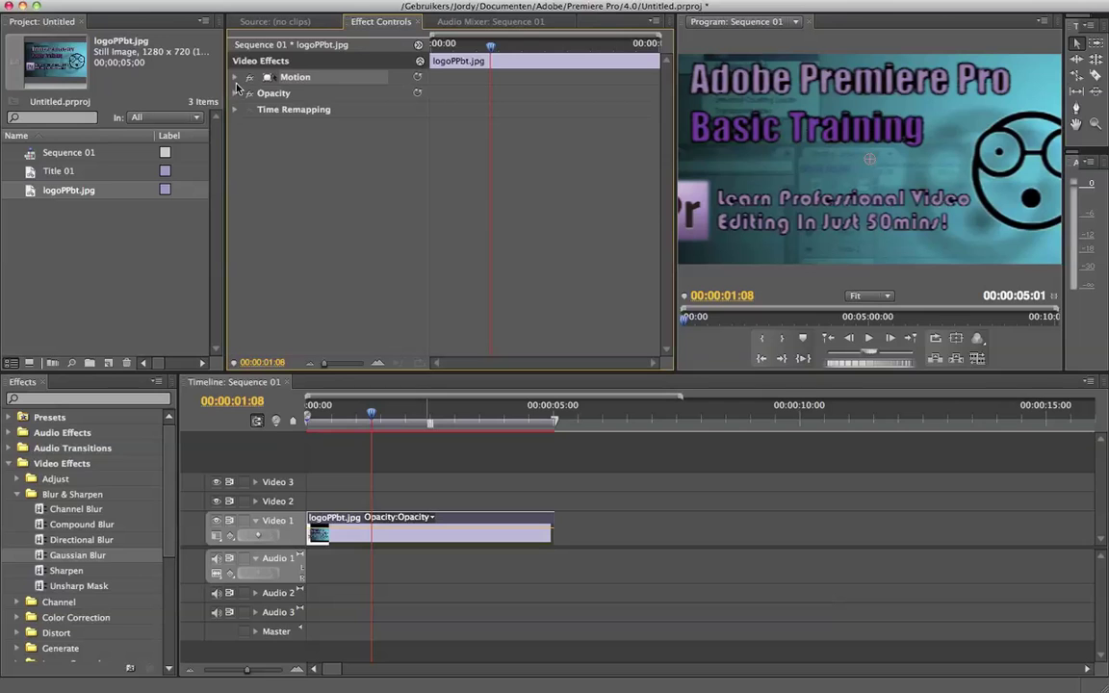
pyautogui.click(234, 77)
pyautogui.moveTo(337, 109); pyautogui.dragTo(300, 112)
pyautogui.click(335, 109)
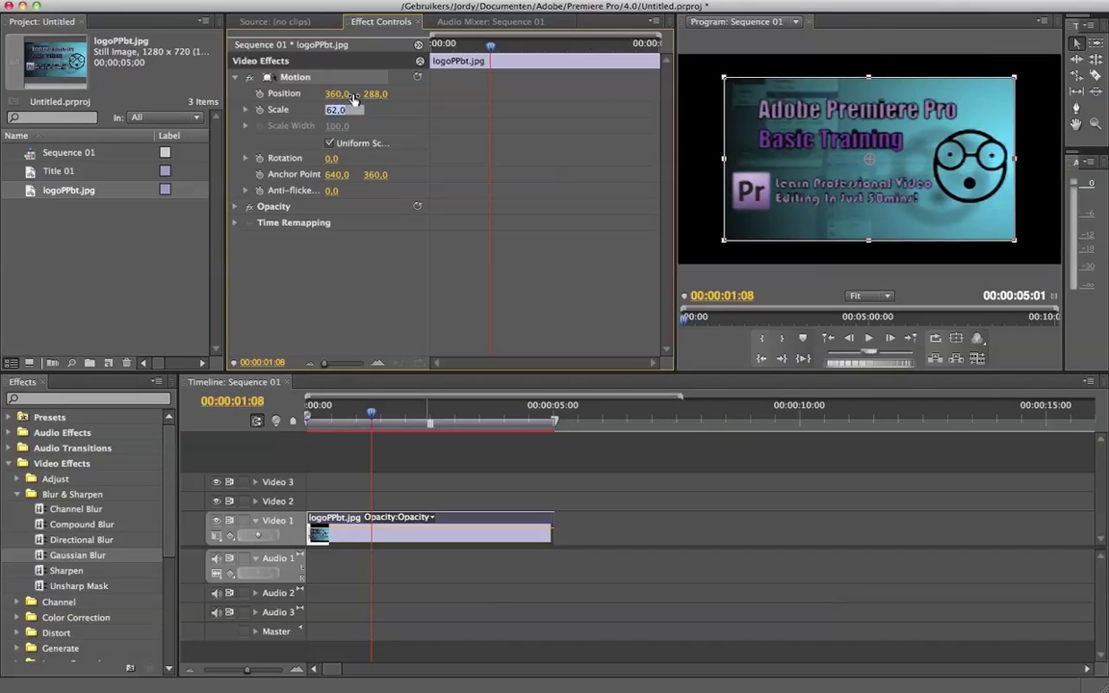
pyautogui.write('30')
pyautogui.press('Return')
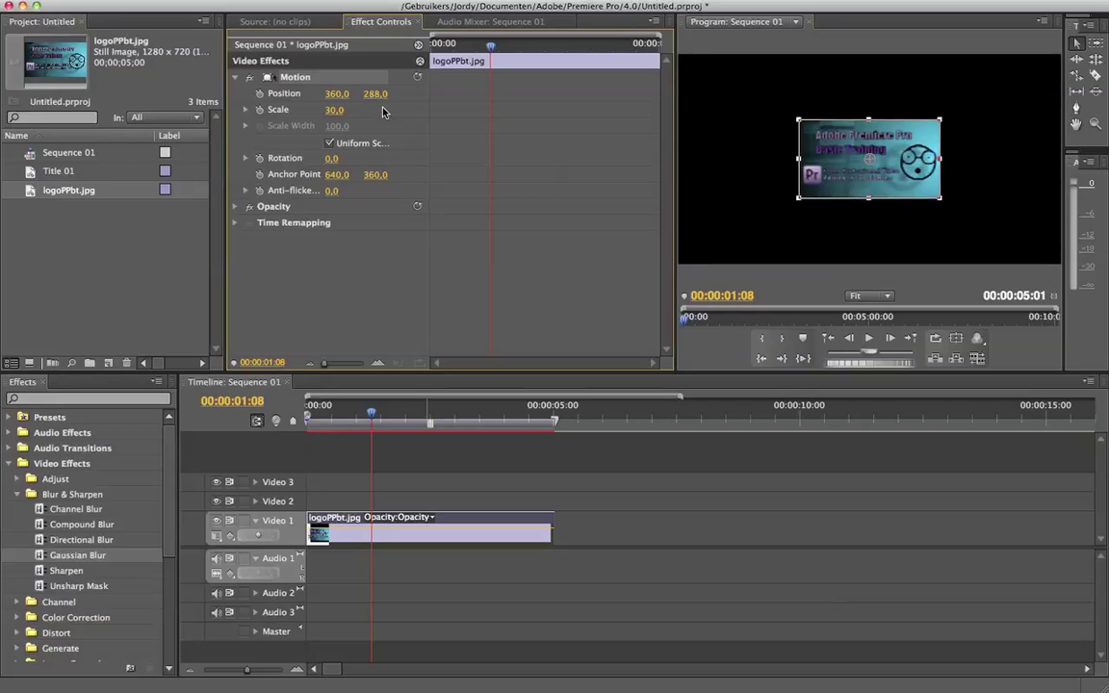
# - Keyframe the logo's Scale at 30 at 00:00:00:16 and at 50 one frame further, at 00:00:00:17
pyautogui.moveTo(436, 44); pyautogui.dragTo(458, 44)
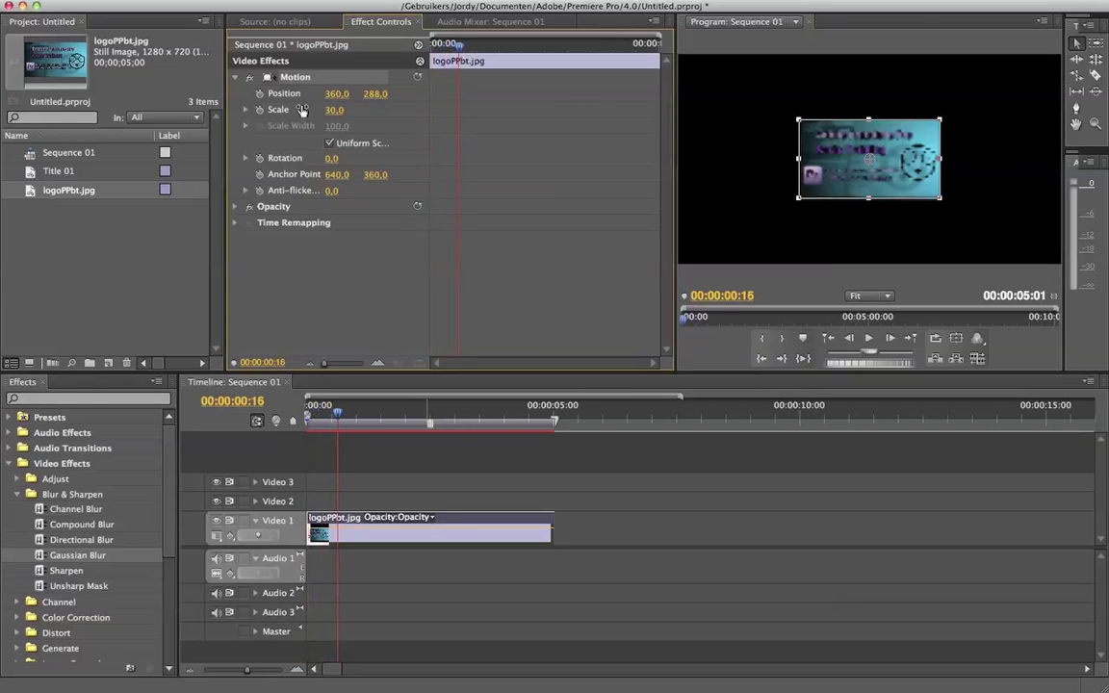
pyautogui.click(258, 109)
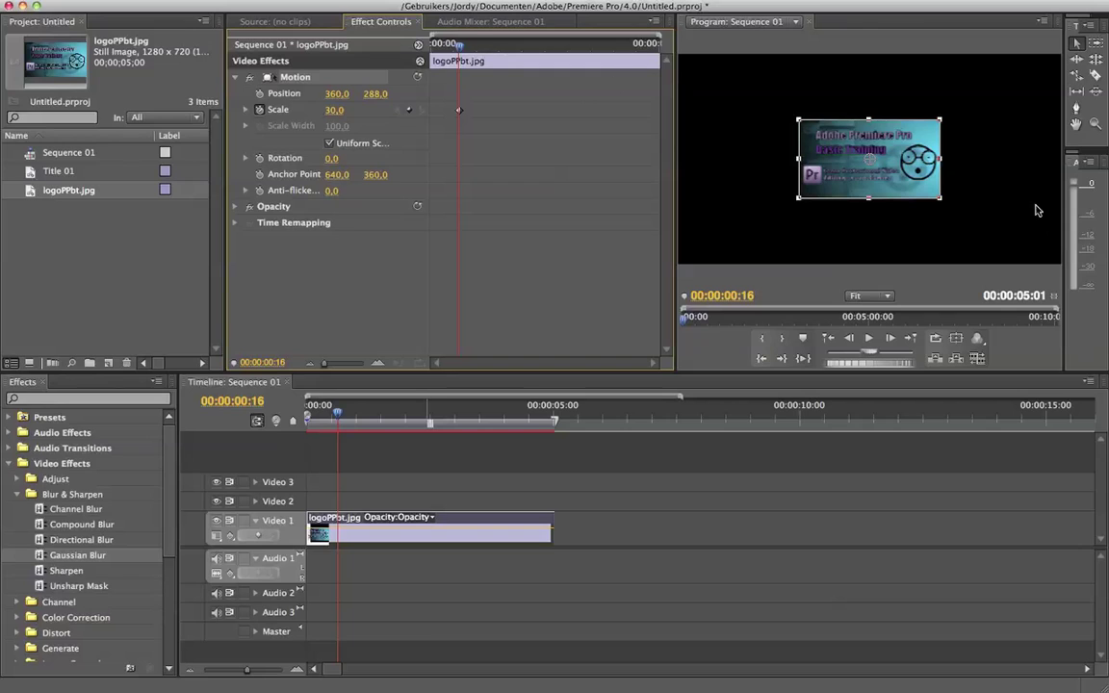
pyautogui.click(891, 339)
pyautogui.click(334, 110)
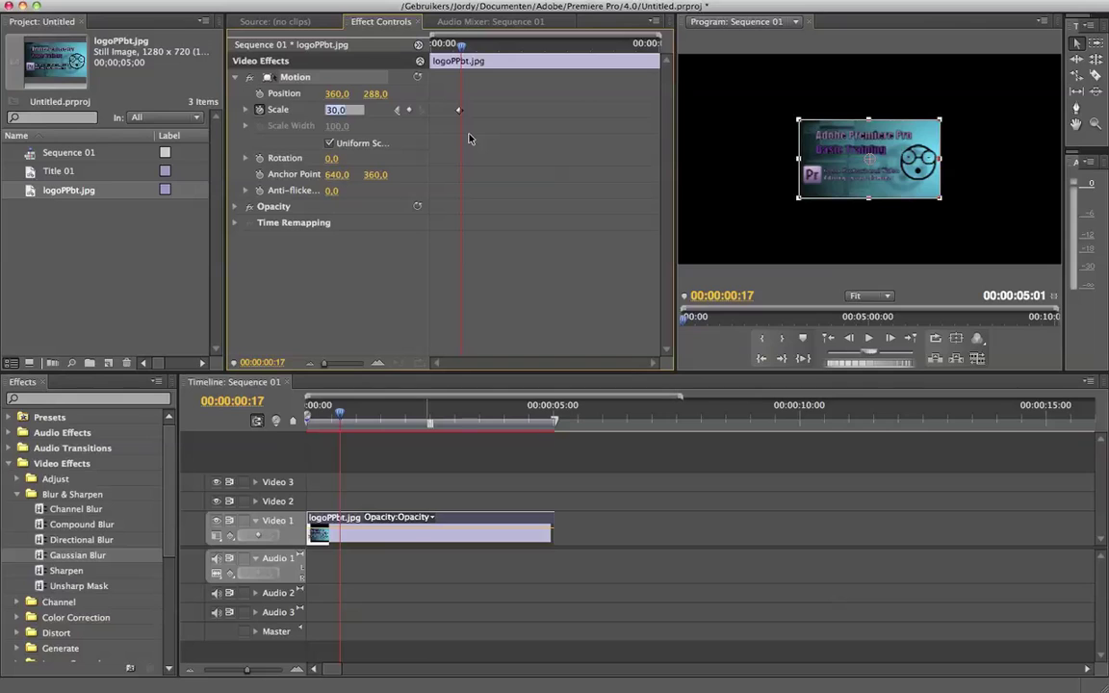
pyautogui.write('50')
pyautogui.press('Return')
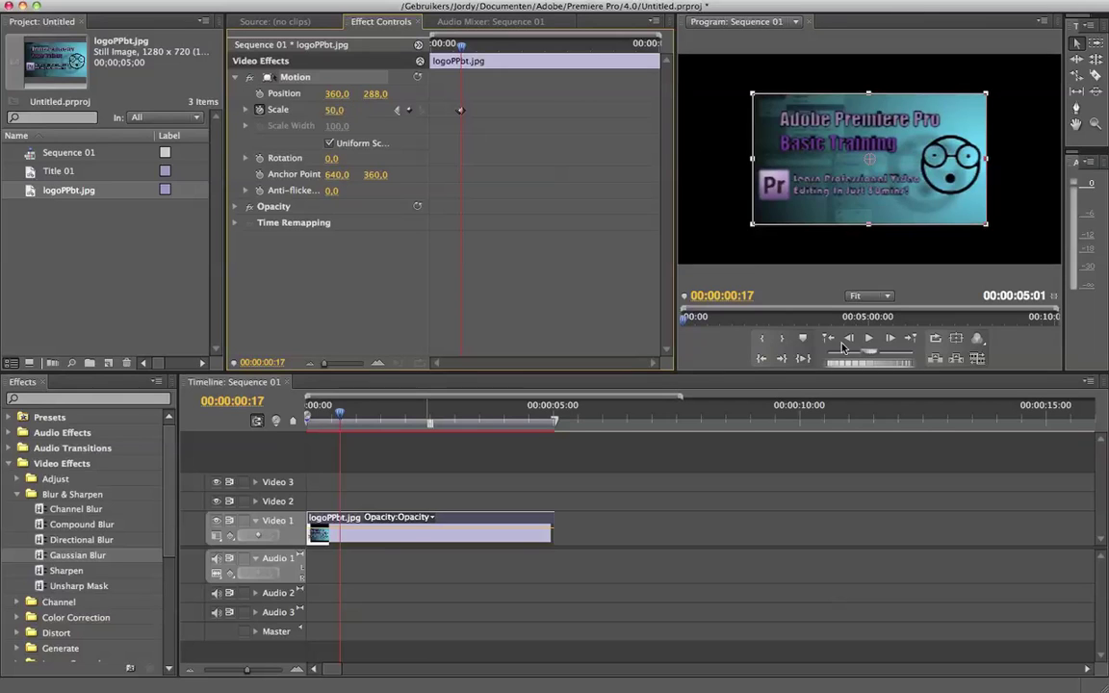
# - Hold the logo's Scale at 50 until 00:00:01:23, set it to 20 at 00:00:01:24, and play from the start
pyautogui.moveTo(461, 46); pyautogui.dragTo(518, 48)
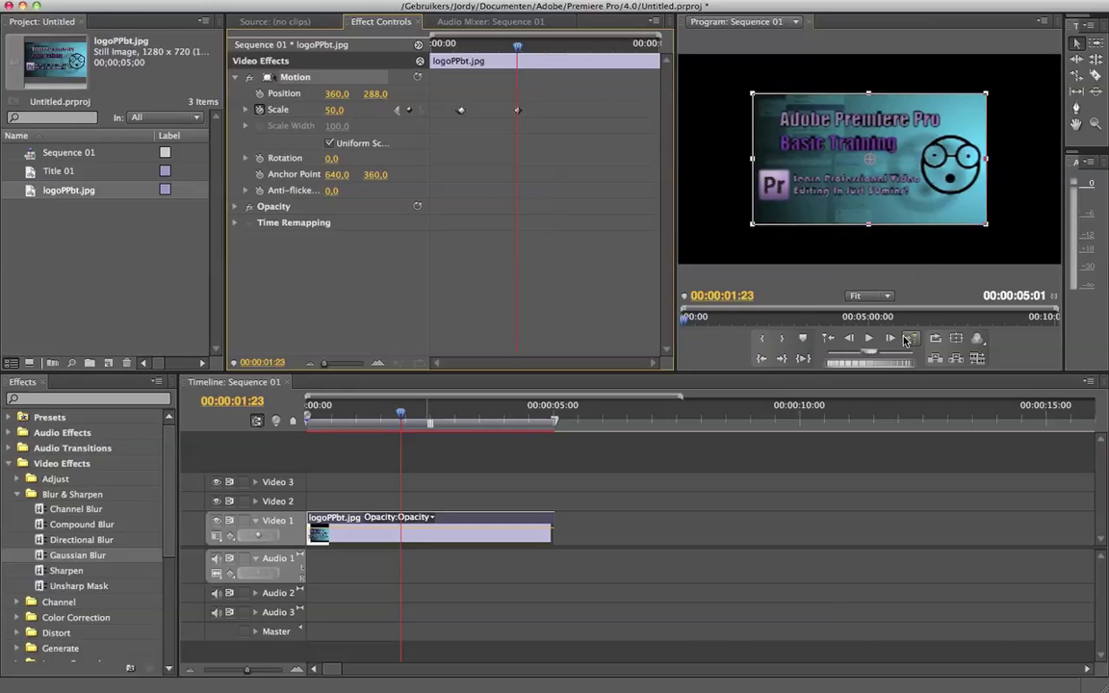
pyautogui.press('Right')
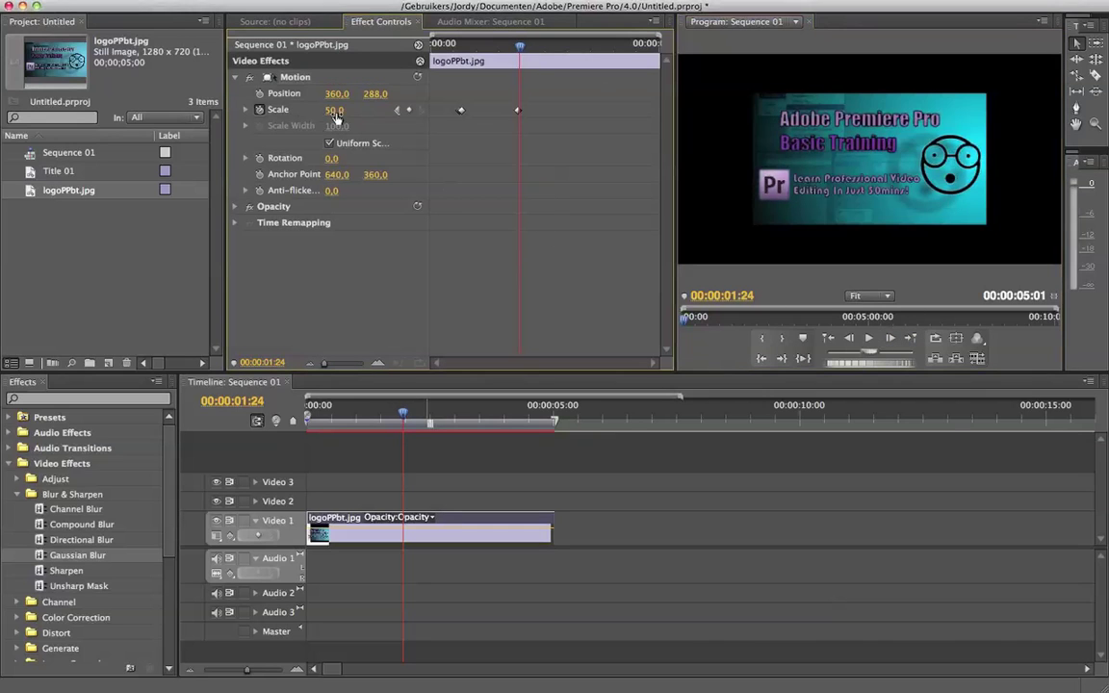
pyautogui.click(334, 110)
pyautogui.write('20')
pyautogui.press('Return')
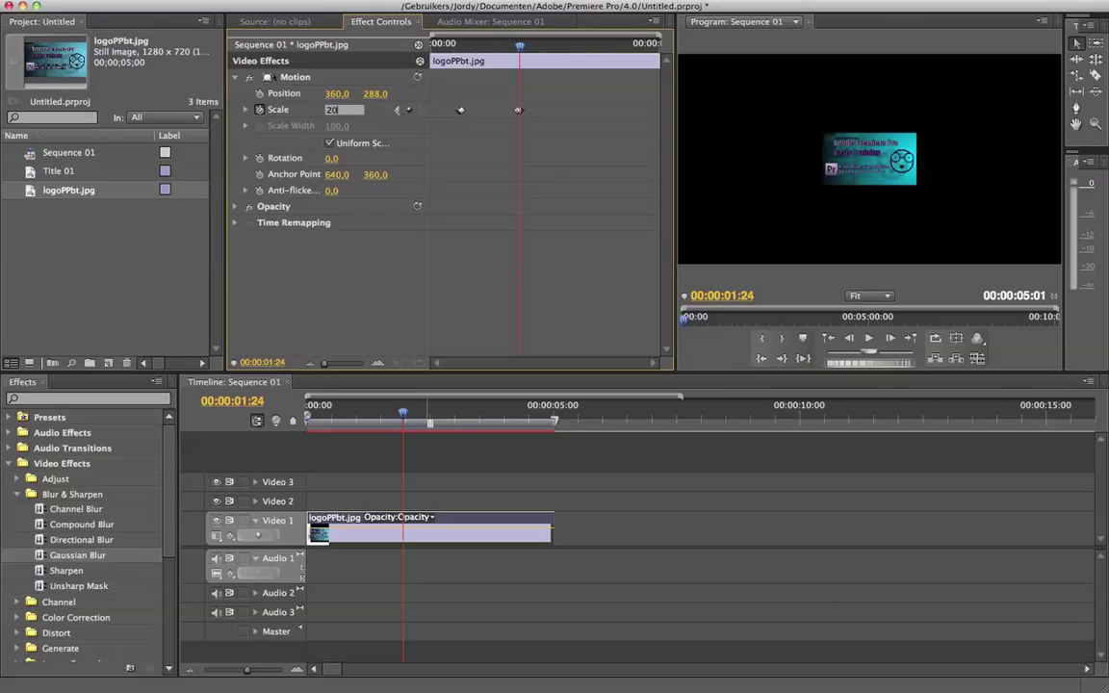
pyautogui.press('Home')
pyautogui.press('space')
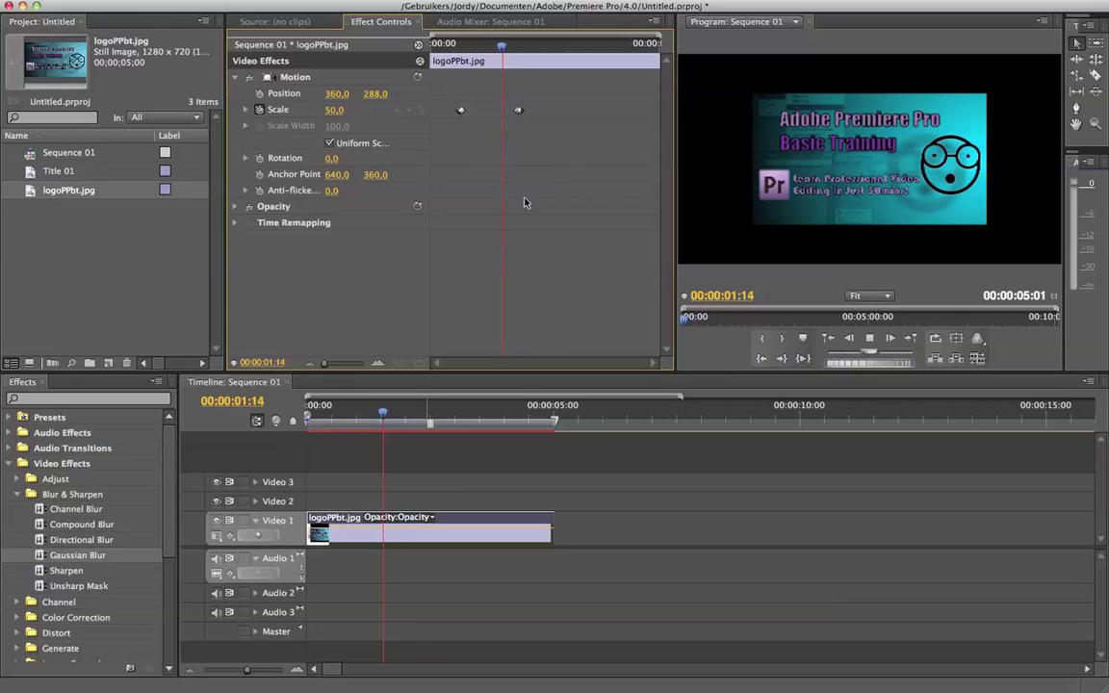
# - Move the last pair of Scale keyframes earlier, to about one second, and replay the animation from the start
pyautogui.click(519, 110)
pyautogui.moveTo(520, 114); pyautogui.dragTo(478, 112)
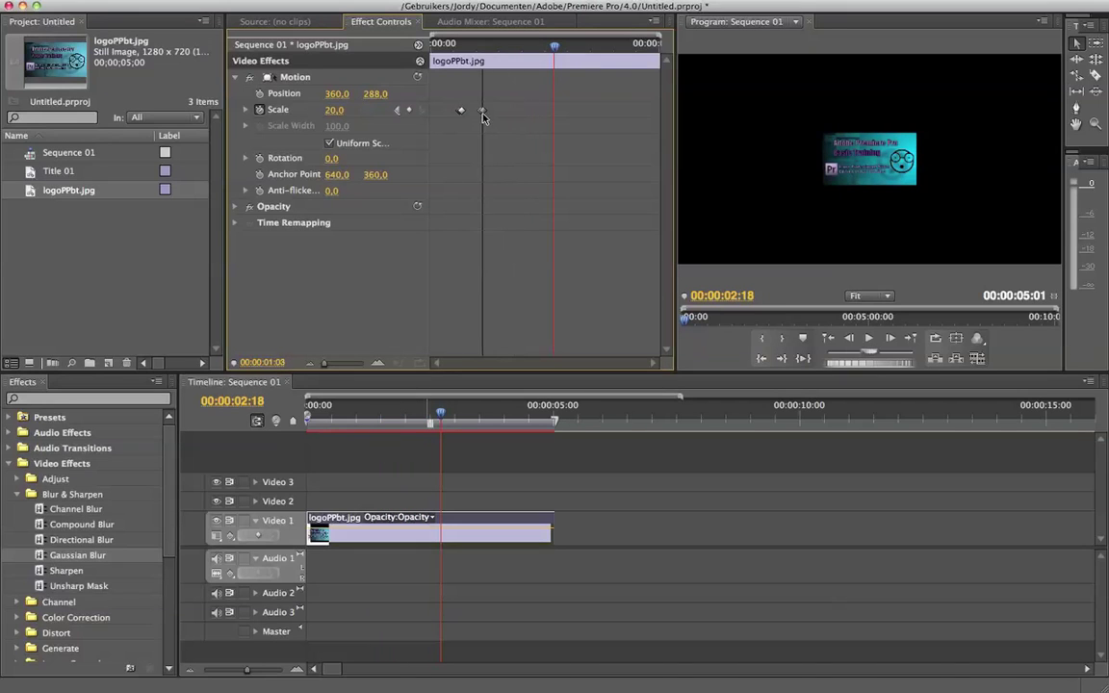
pyautogui.press('Home')
pyautogui.press('space')
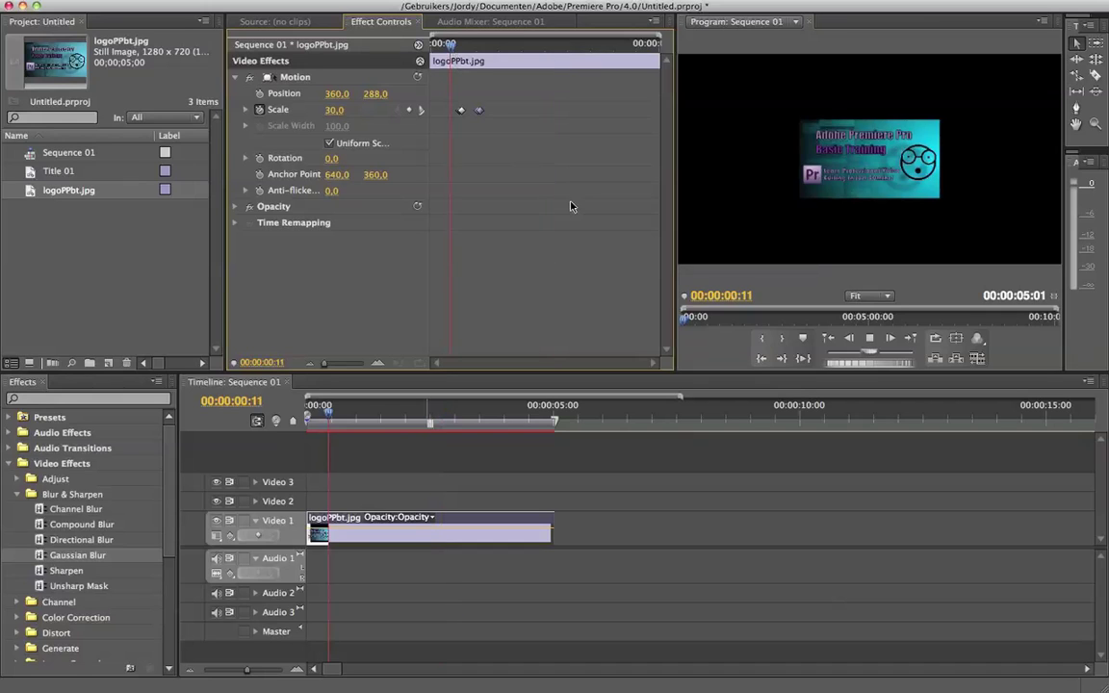
pyautogui.press('space')
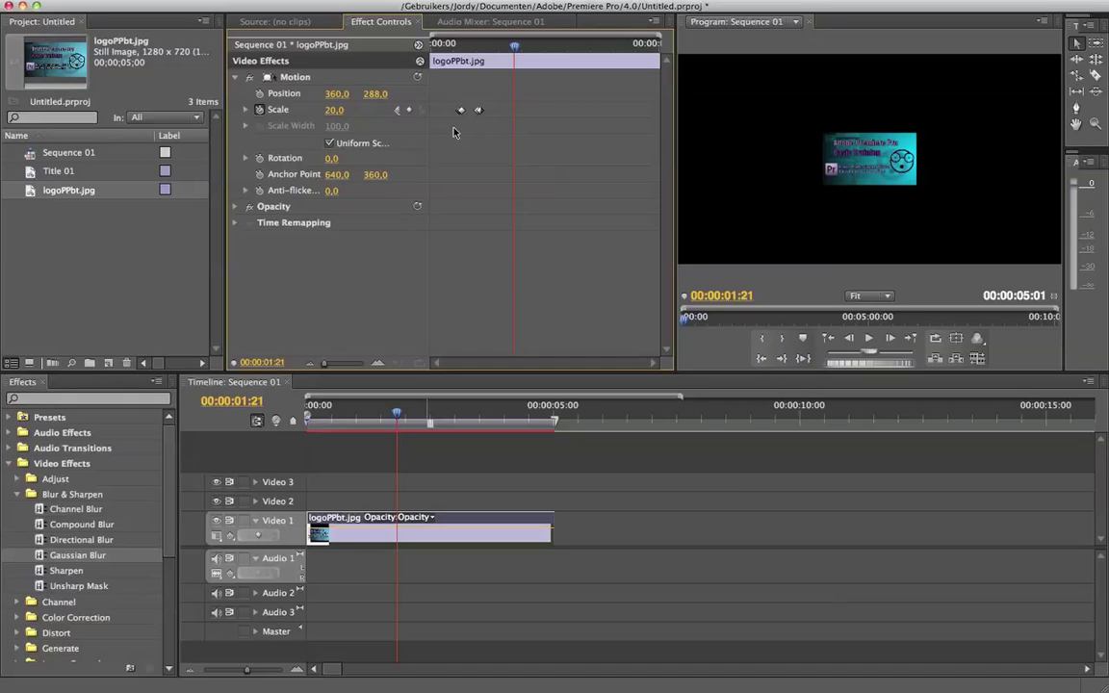
# - Move the Scale 50 hold keyframe to a point after the Scale 20 keyframe
pyautogui.moveTo(460, 112); pyautogui.dragTo(489, 112)
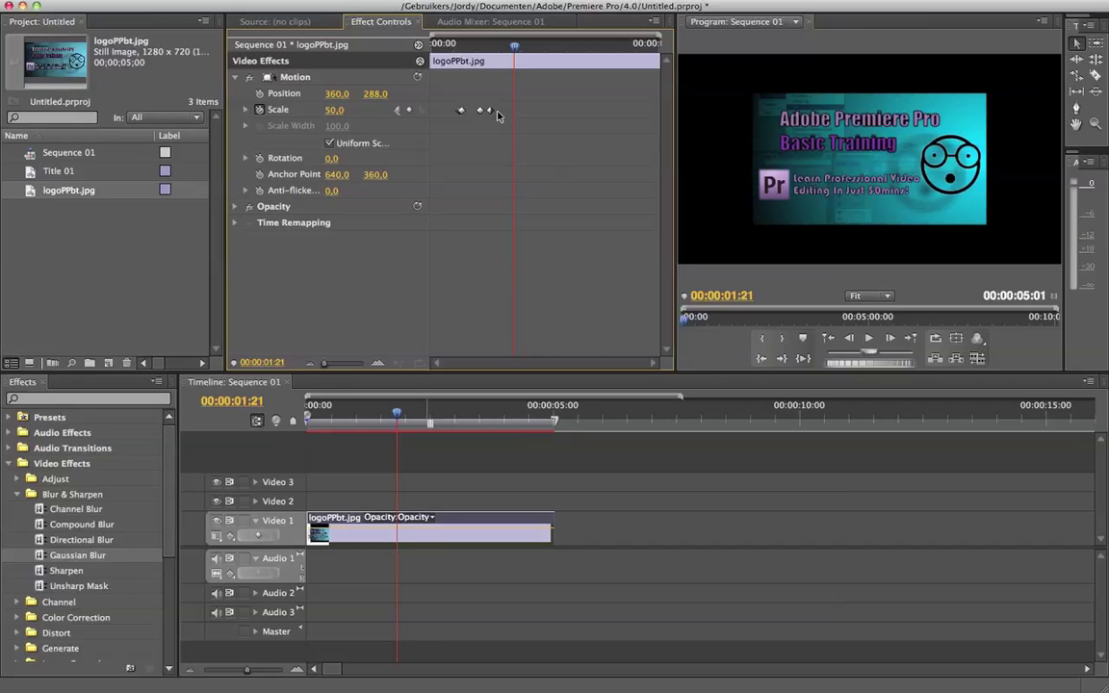